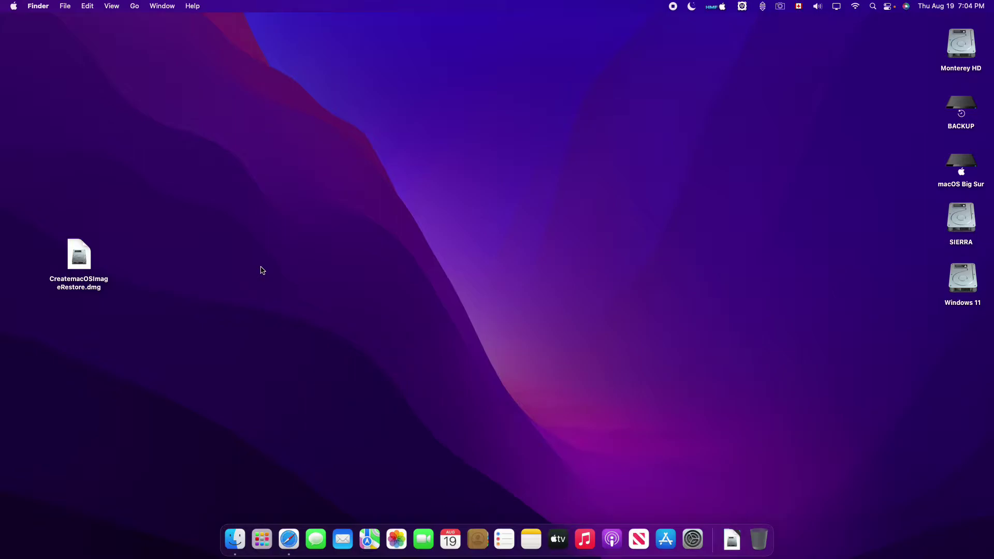
Step: Mount CreatemacOSImageRestore.dmg and copy the CreatemacOSImageRestore app from it to the Desktop
click(80, 263)
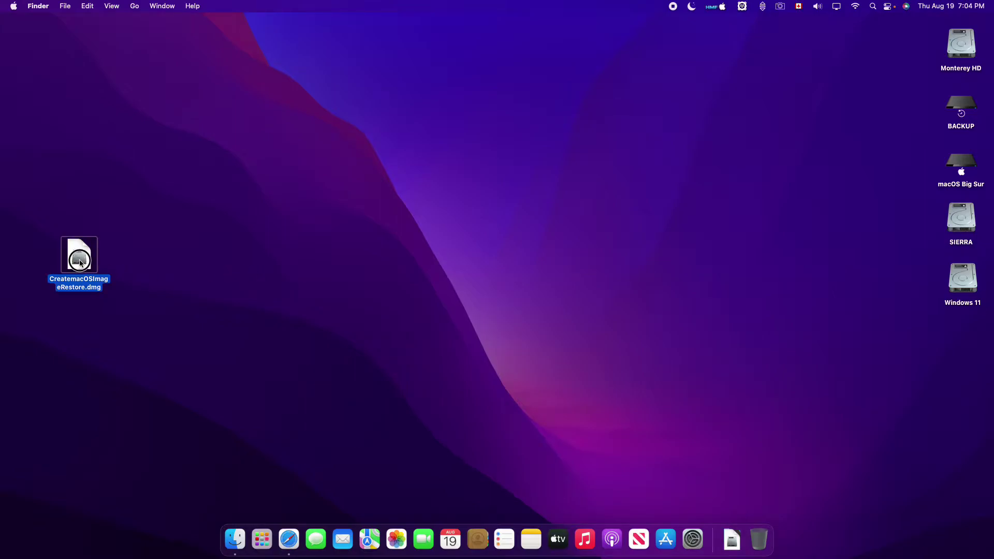
double_click(81, 263)
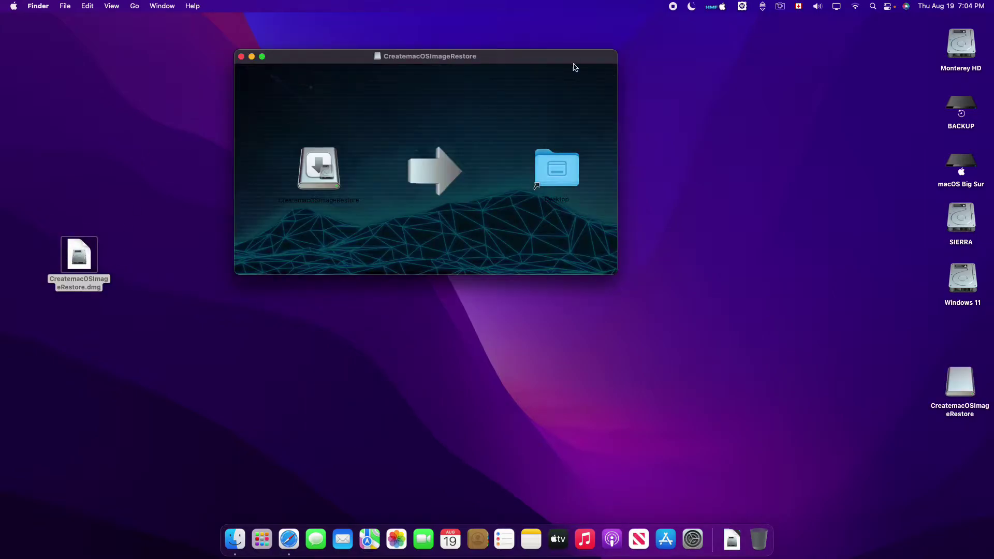
drag(365, 59, 424, 70)
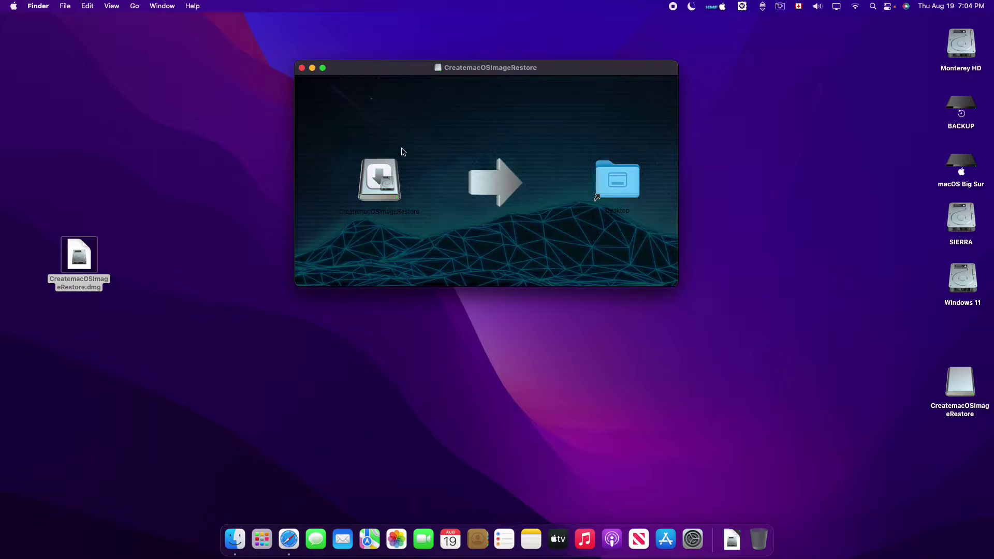
click(389, 175)
drag(377, 183, 614, 182)
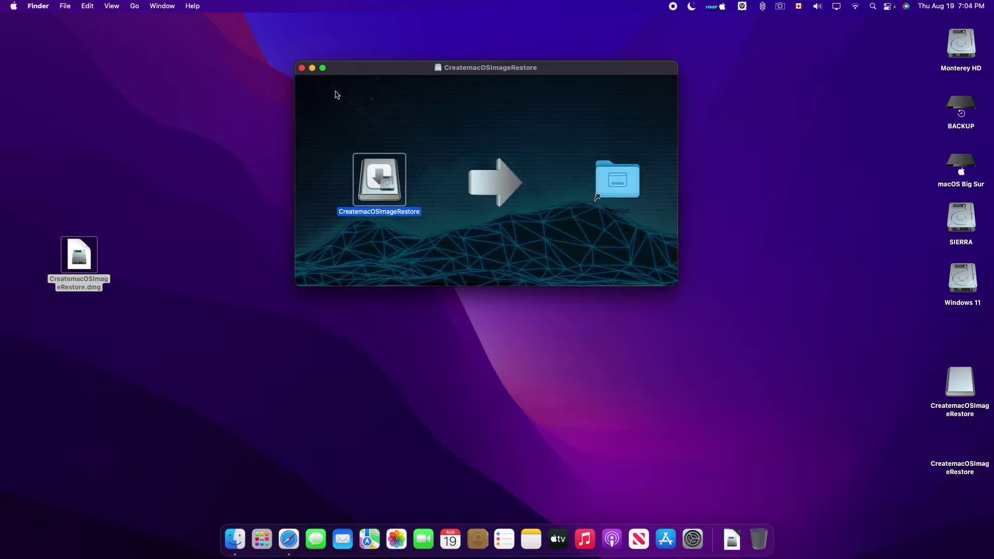
Step: Close the disk image window, eject the CreatemacOSImageRestore volume and place the copied app above its .dmg file on the desktop
click(303, 68)
right_click(975, 401)
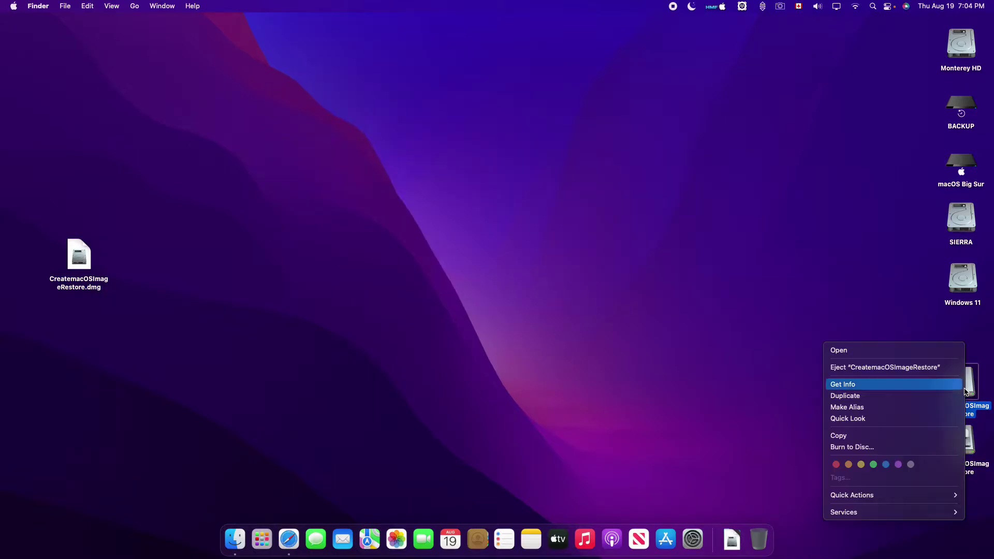
click(880, 367)
drag(965, 450, 80, 178)
click(281, 207)
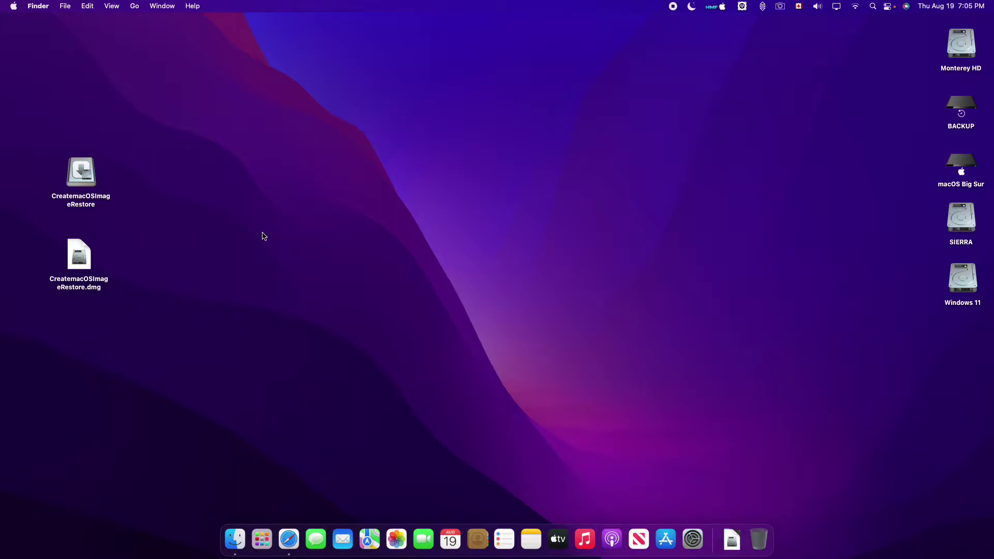
Step: Launch CreatemacOSImageRestore from the desktop, run it and start the macOS image creation
double_click(78, 185)
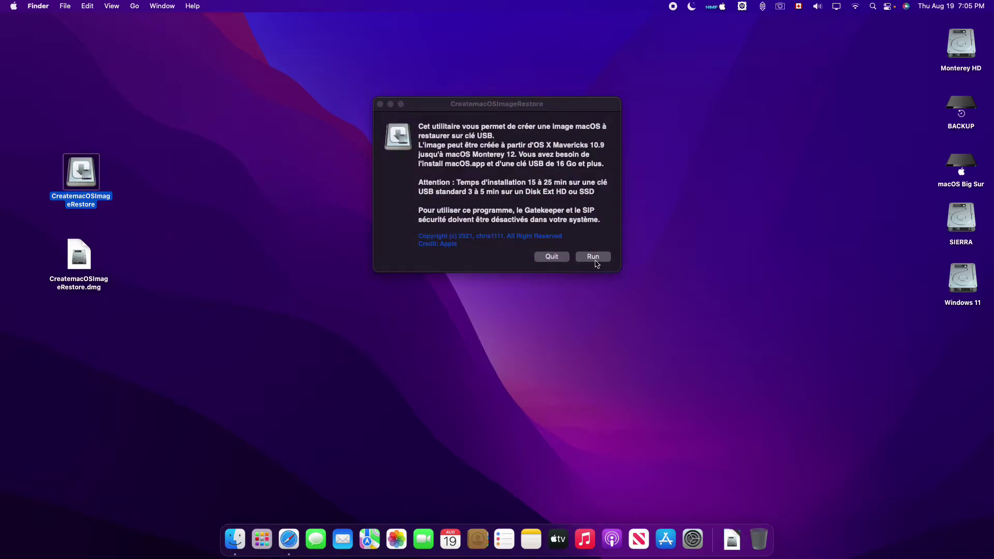
click(593, 257)
drag(561, 127, 558, 107)
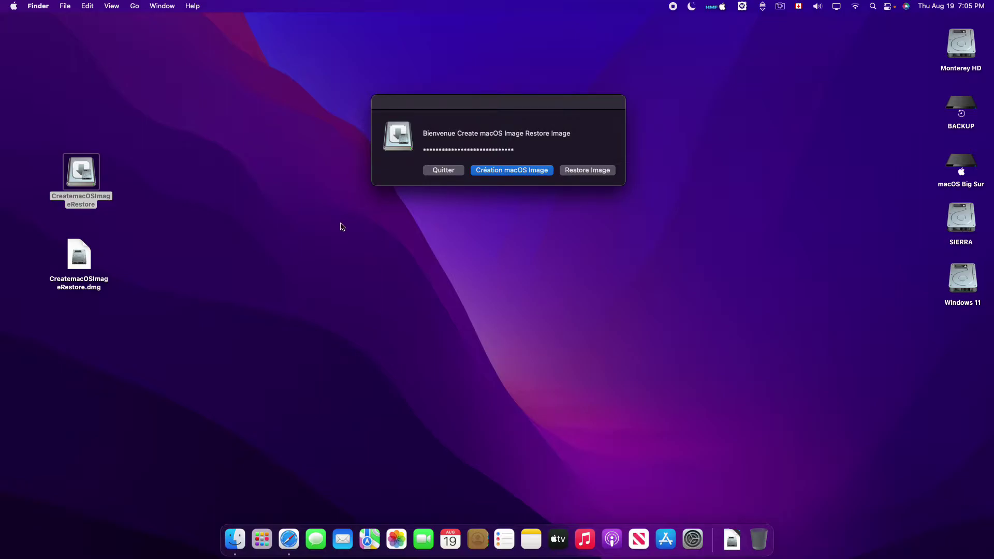
click(542, 176)
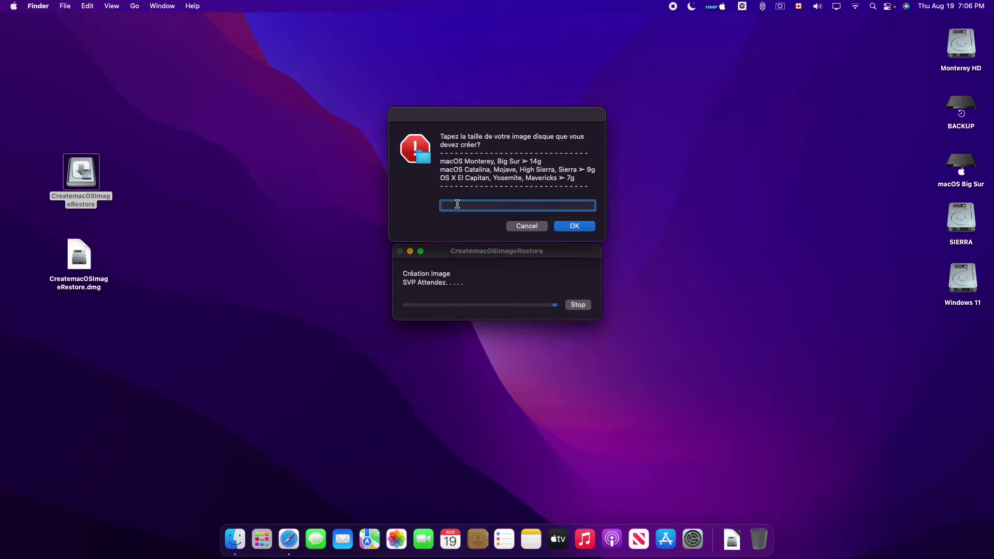
Step: Set the disk image size to 14g, its destination to the Desktop and its name to chris-HMF
text(14g)
click(574, 231)
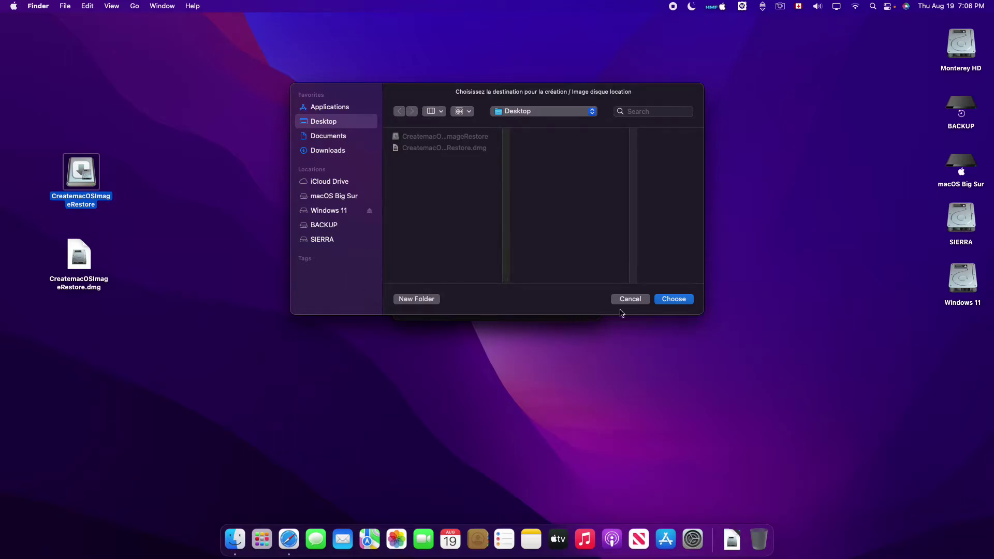
click(672, 300)
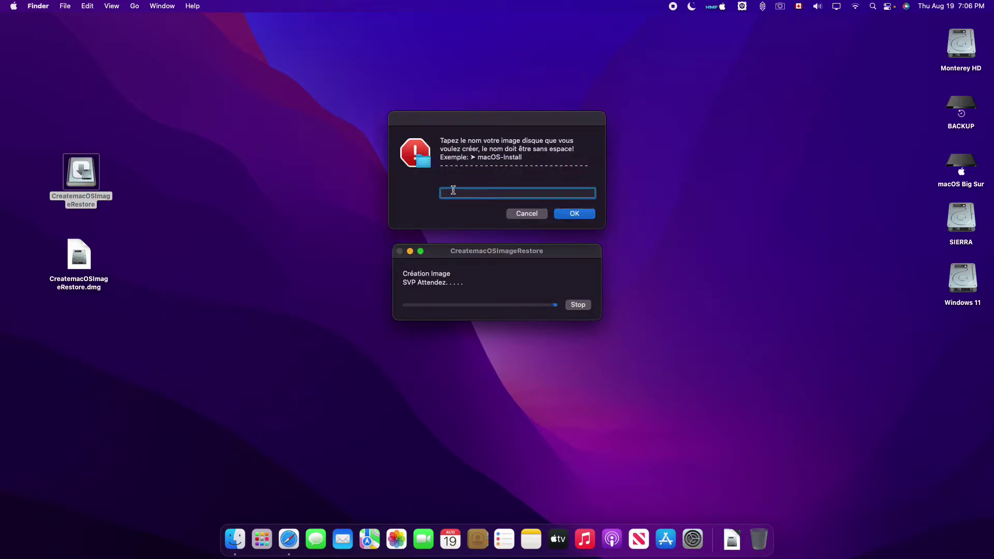
text(chris-HMF)
click(578, 218)
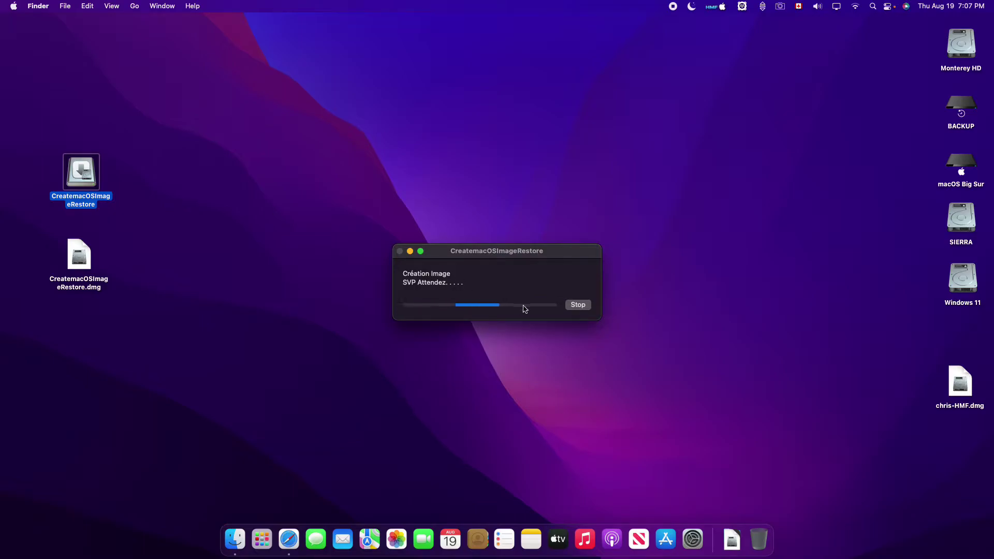
Step: Select MacOSInstaller as the volume for the installation media and confirm the choice
drag(562, 256, 585, 125)
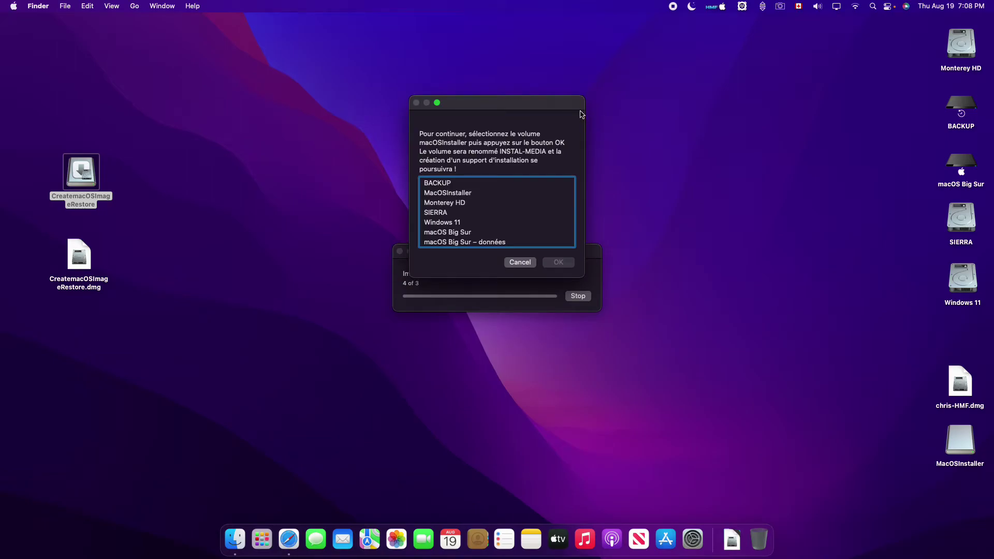
drag(567, 104, 557, 69)
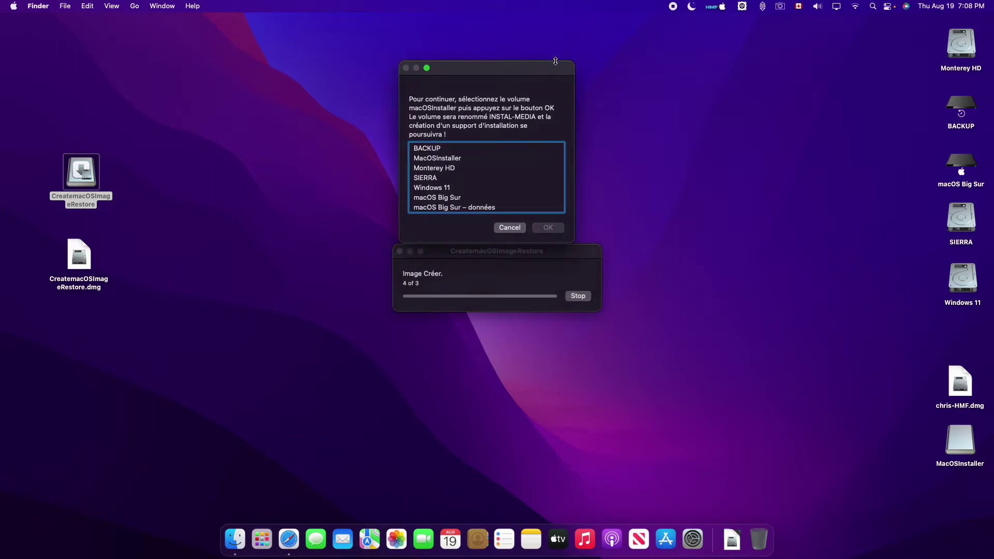
click(456, 162)
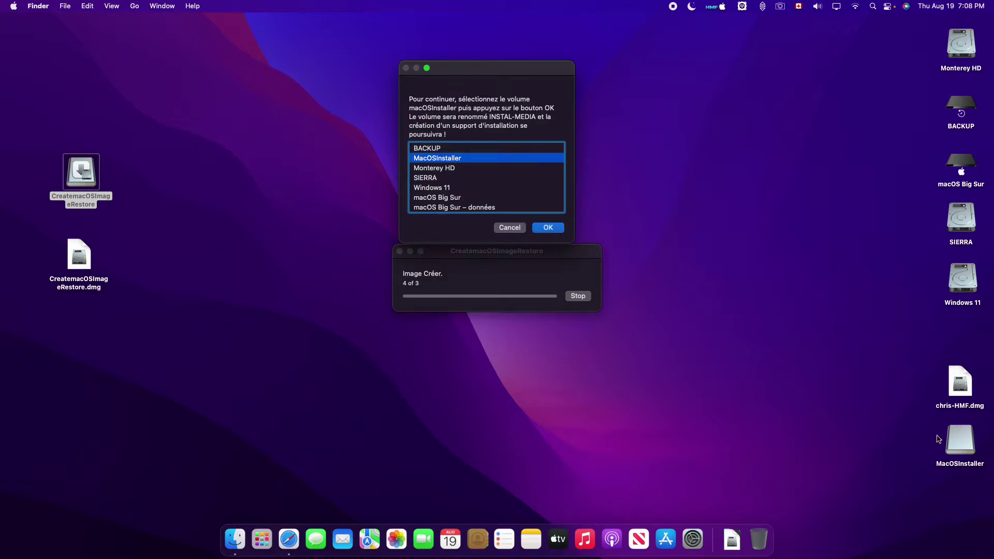
click(548, 229)
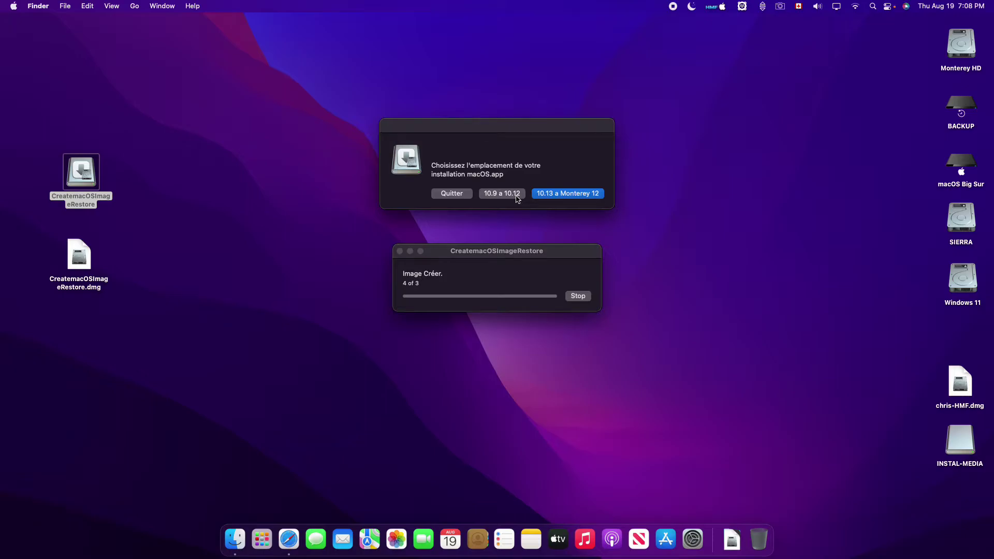
Step: Choose the 10.13 a Monterey 12 option and pick Install macOS Monterey beta from Applications as the installer app
click(565, 197)
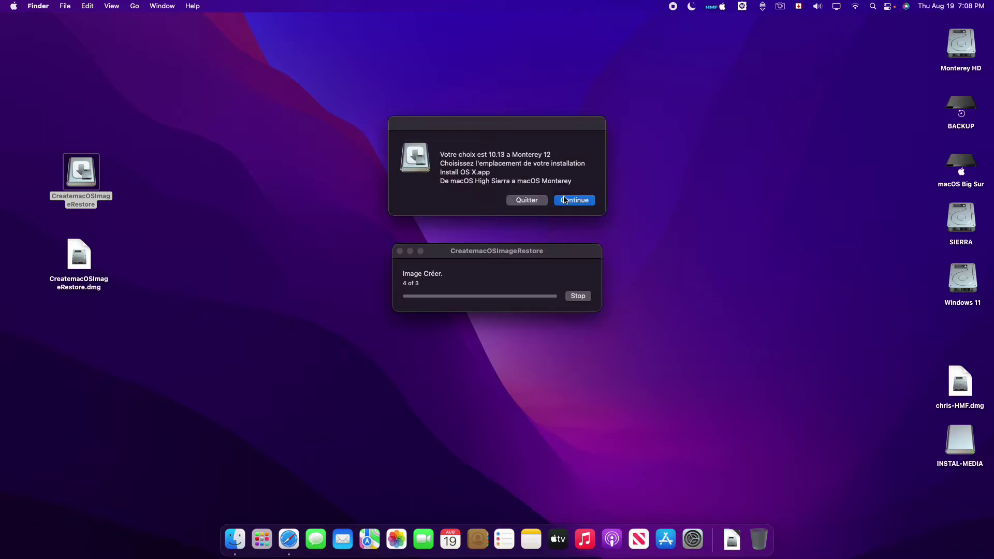
click(582, 201)
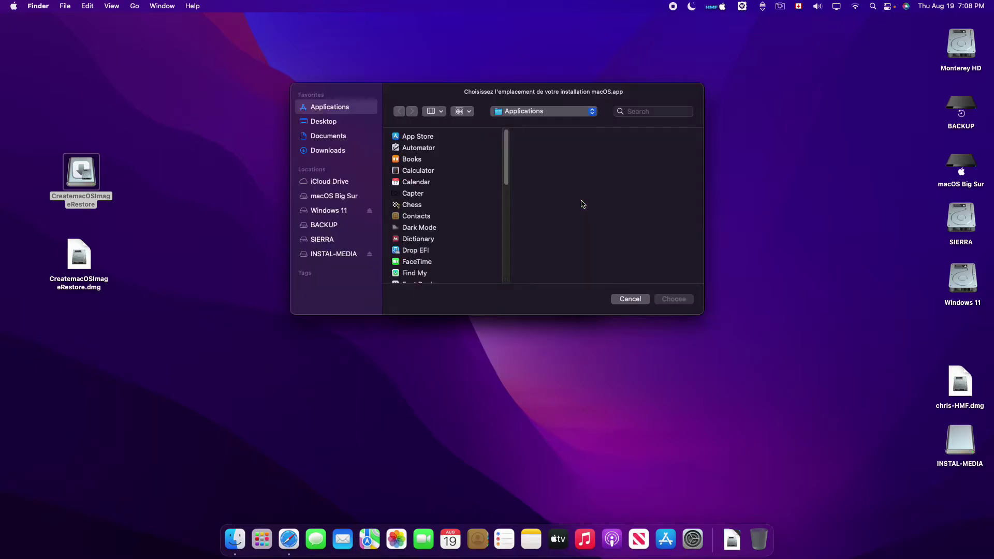
scroll(400, 213, down, 2)
scroll(399, 212, down, 4)
scroll(399, 212, down, 5)
scroll(400, 212, up, 5)
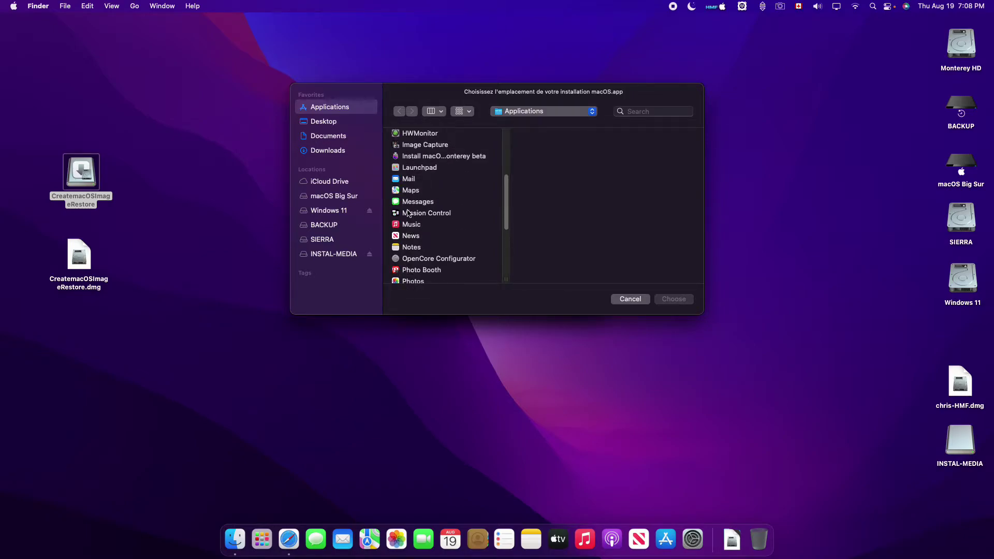
click(435, 147)
click(433, 156)
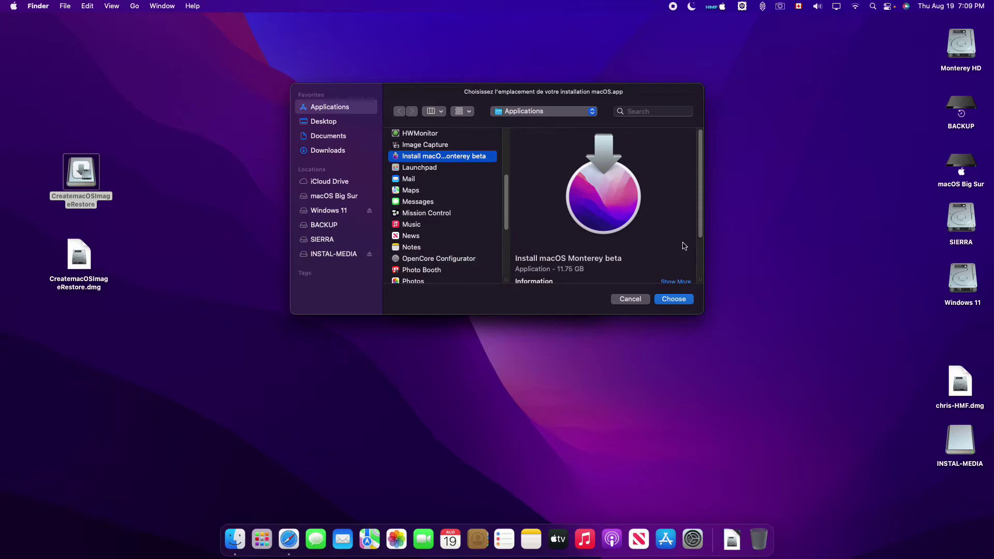
click(677, 299)
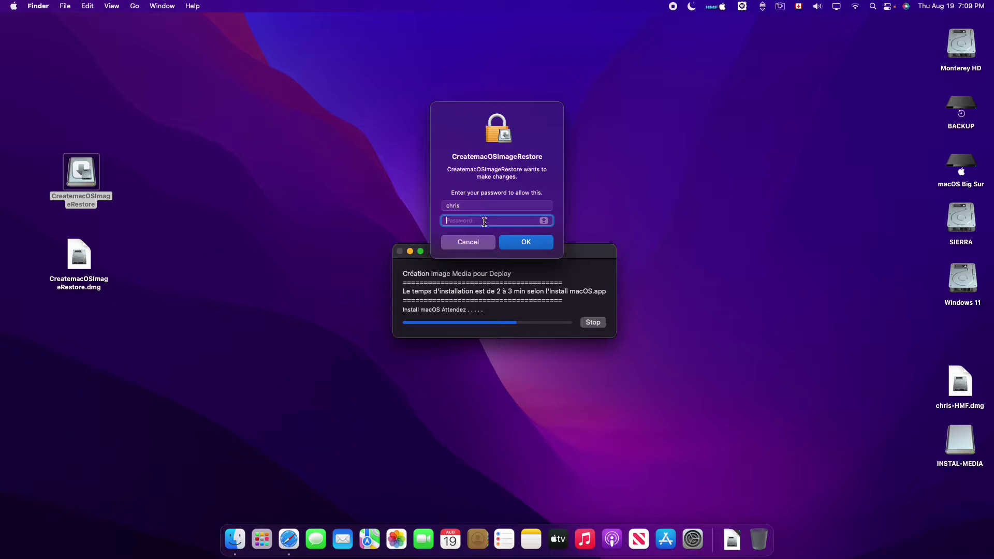
Step: Authorize the changes with the account password, let the media creation run and dismiss its completion dialog
text(*******)
key(Return)
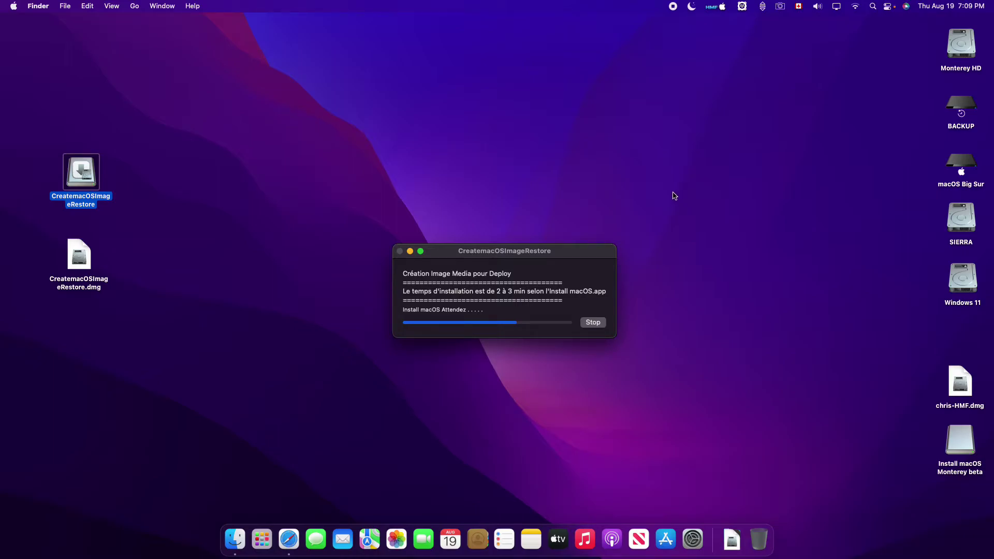
drag(590, 255, 591, 122)
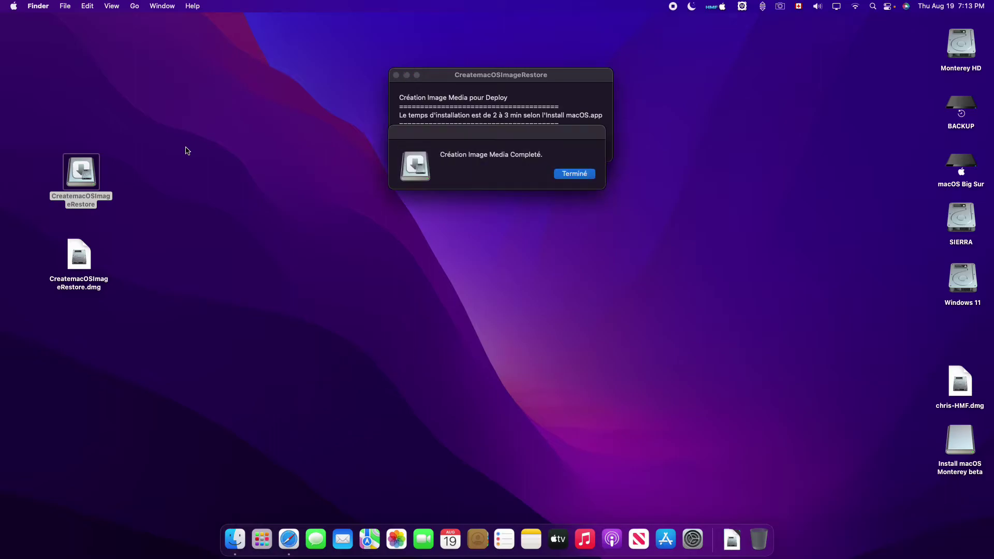
drag(590, 137, 598, 206)
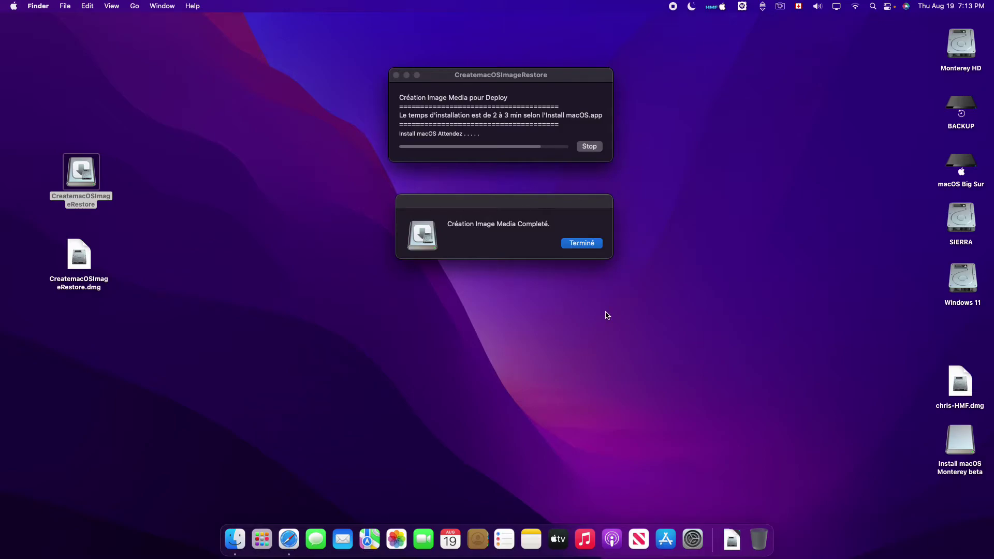
key(Return)
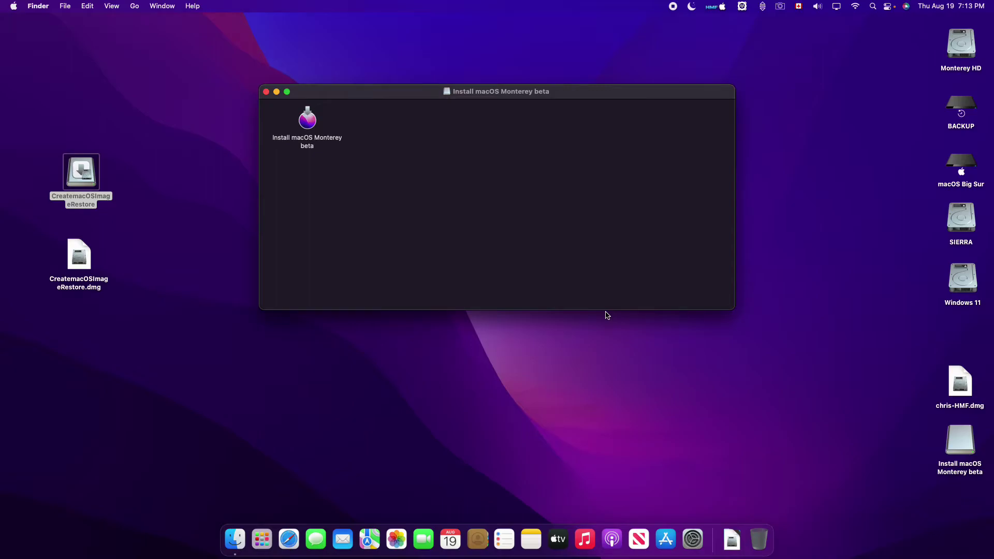
Step: Inspect the contents of the Install macOS Monterey beta volume and close its window
mouse_move(617, 100)
mouse_down()
mouse_move(644, 85)
mouse_move(620, 96)
mouse_up()
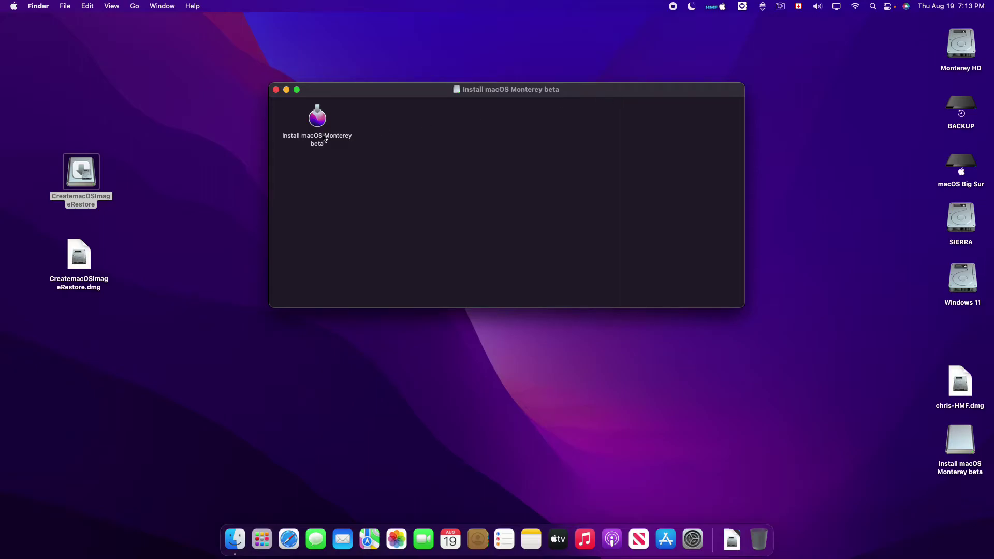
click(276, 92)
click(699, 288)
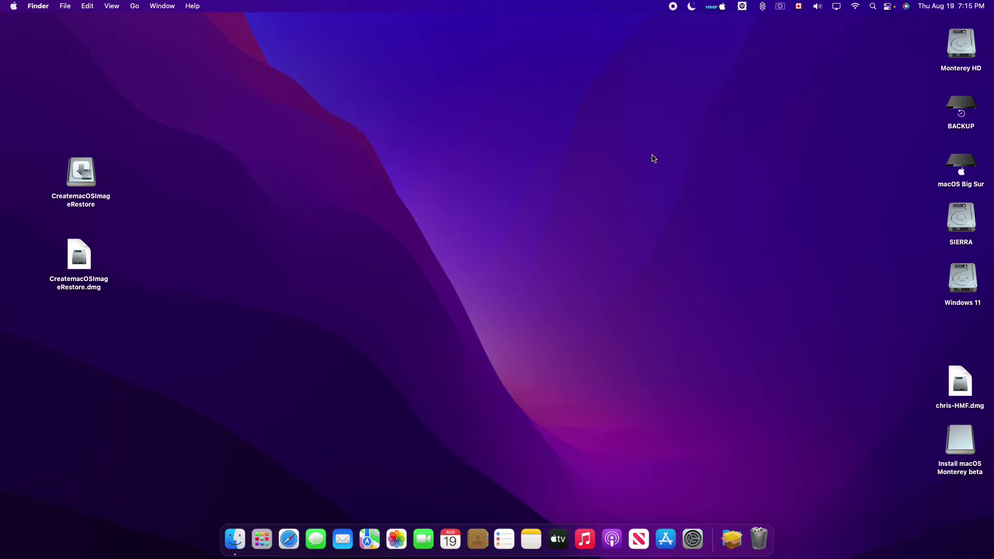
double_click(958, 427)
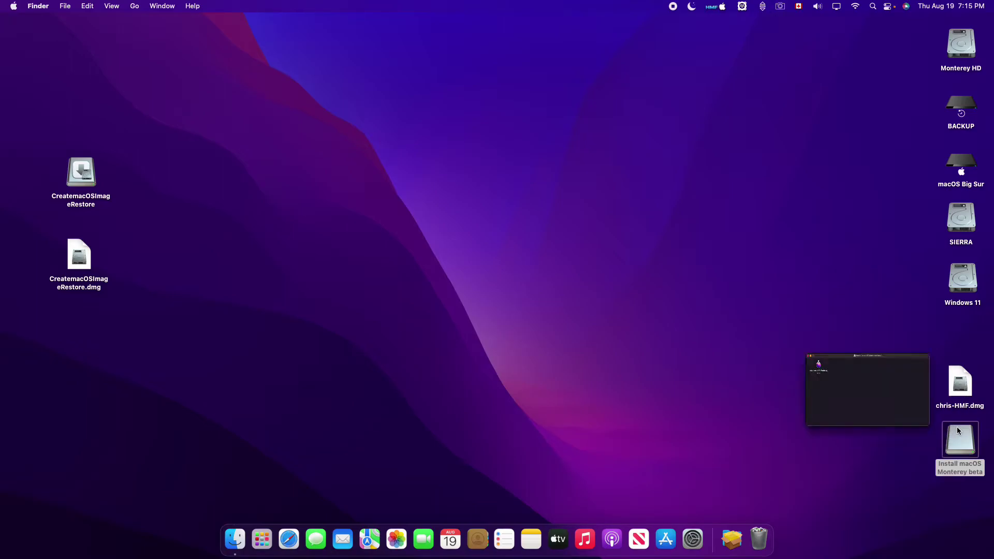
drag(375, 95, 393, 89)
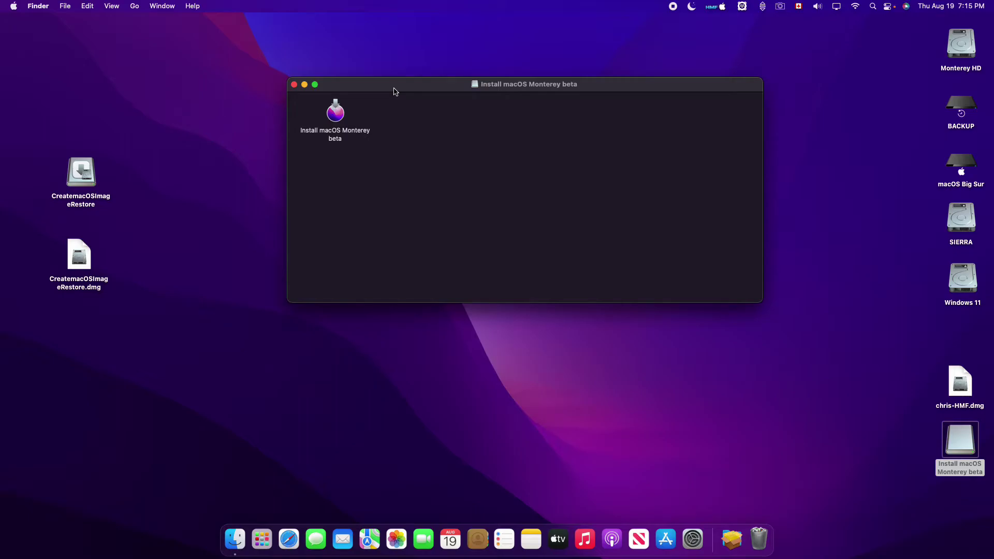
click(294, 84)
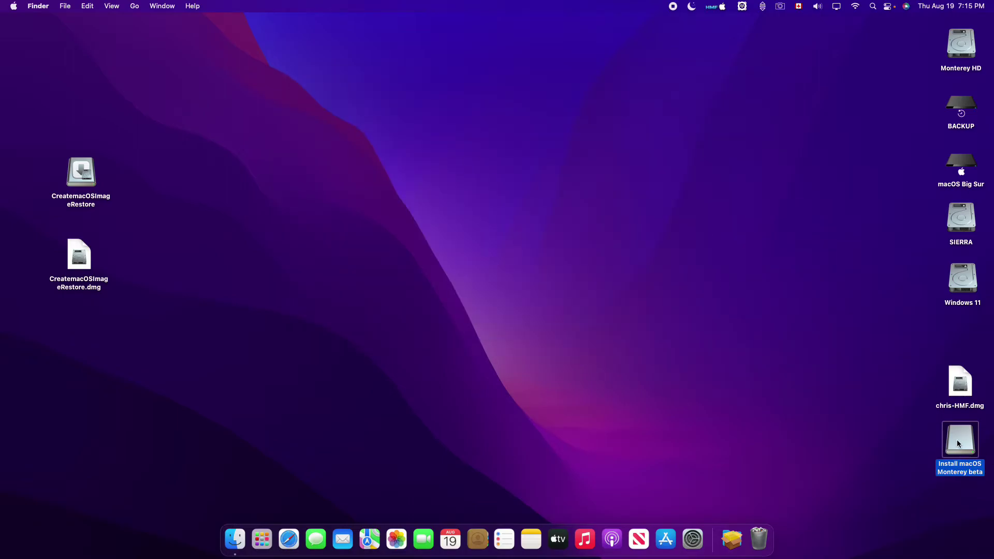
Step: Eject the Install macOS Monterey beta volume and mount it again from chris-HMF.dmg
right_click(955, 440)
click(865, 356)
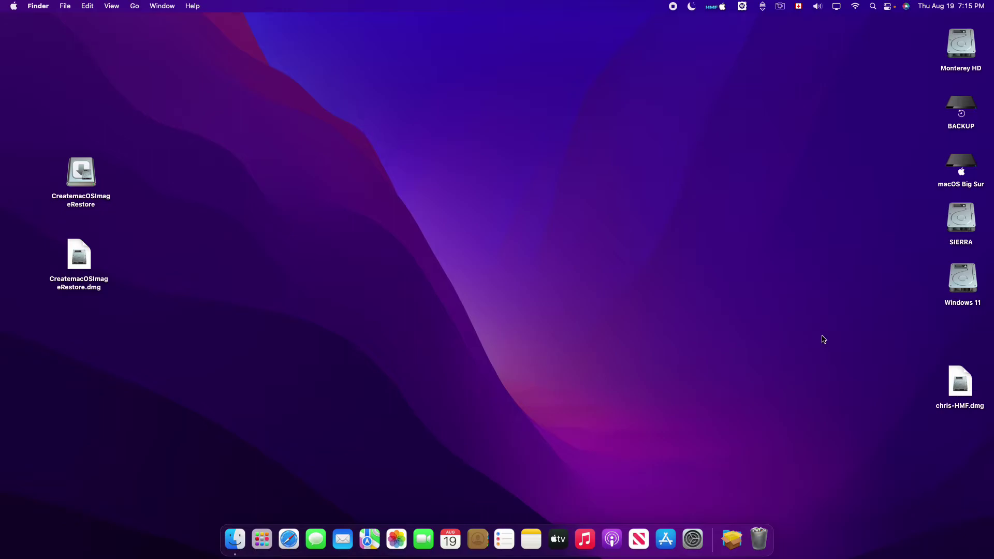
click(962, 387)
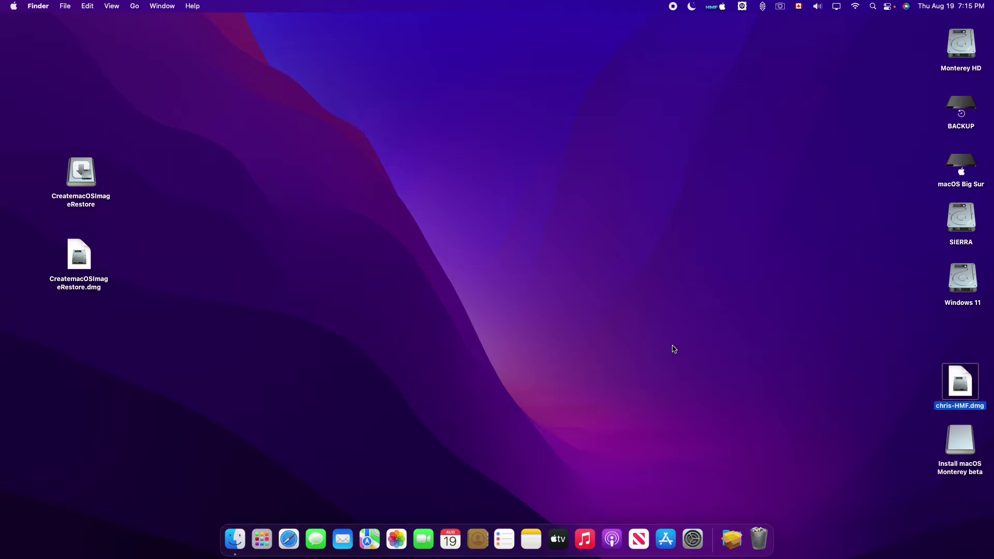
Step: Check the file information of chris-HMF.dmg, including its size, and close the info window
right_click(947, 381)
click(870, 328)
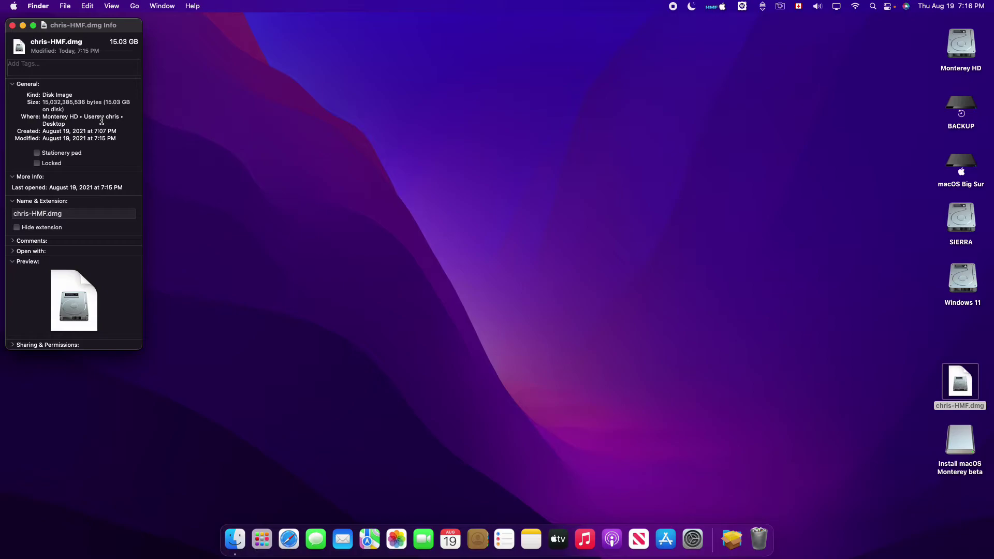
click(12, 25)
click(914, 272)
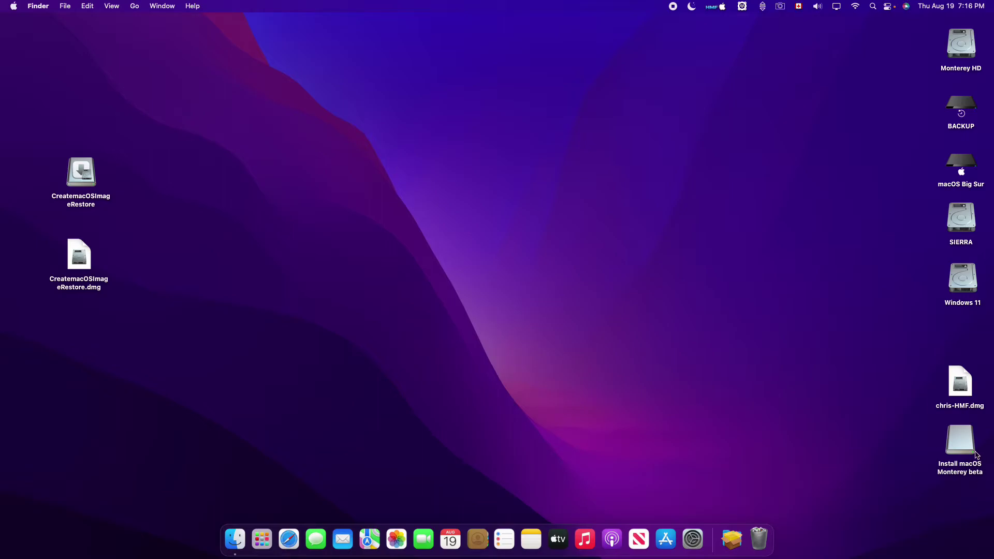
Step: Check the volume information of Install macOS Monterey beta, including its capacity and used space, and close the info window
right_click(962, 443)
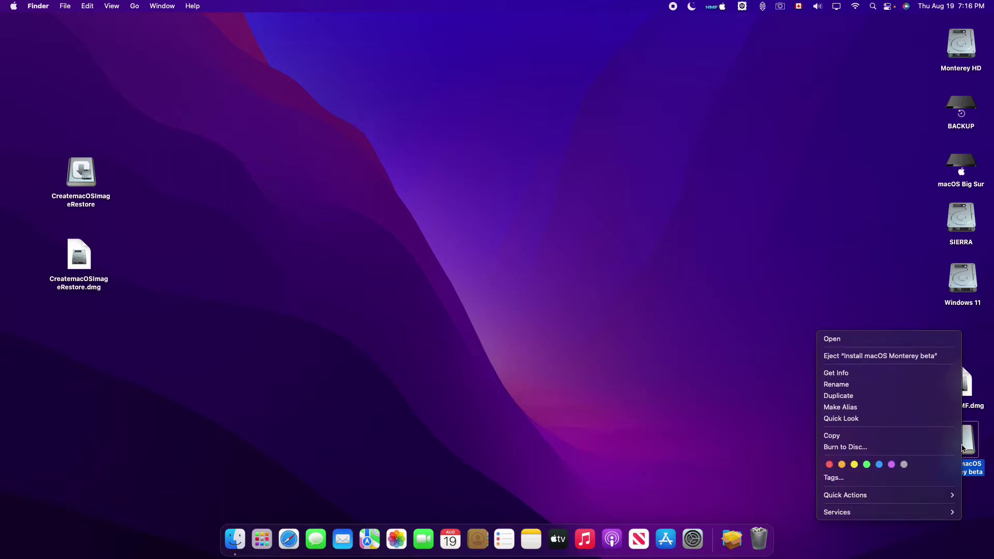
click(847, 373)
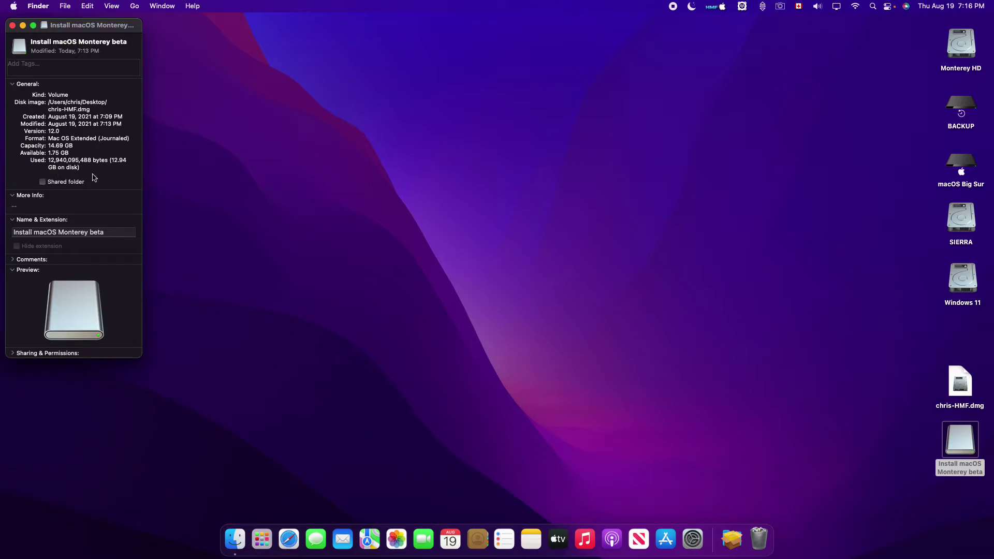
click(12, 25)
Step: Check the file information of the installer app inside the Install macOS Monterey beta volume and close both windows
double_click(956, 438)
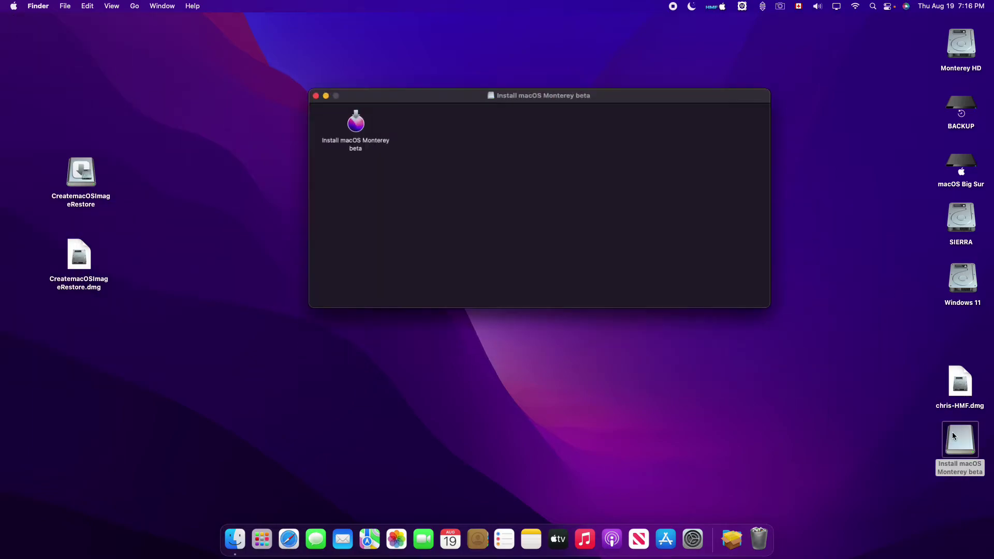
right_click(339, 117)
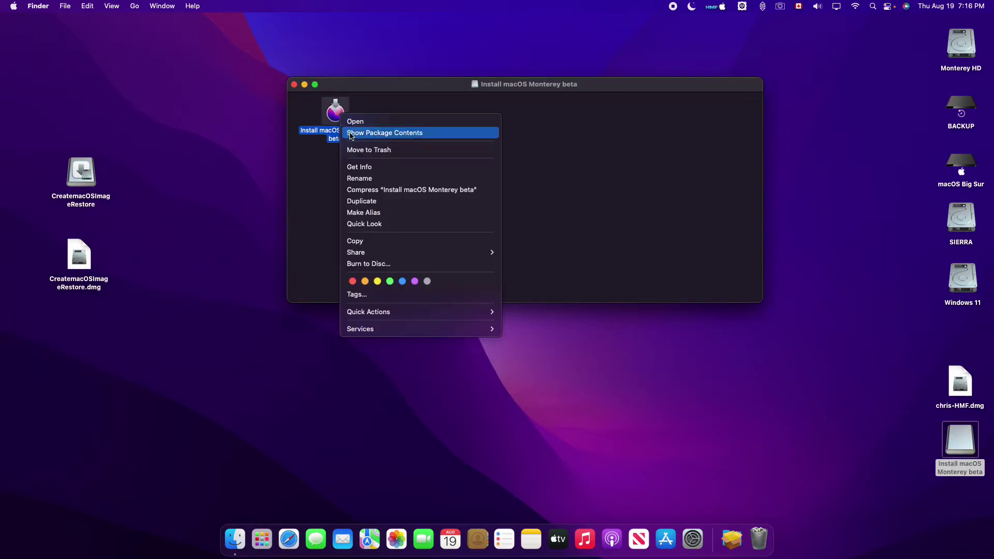
click(358, 167)
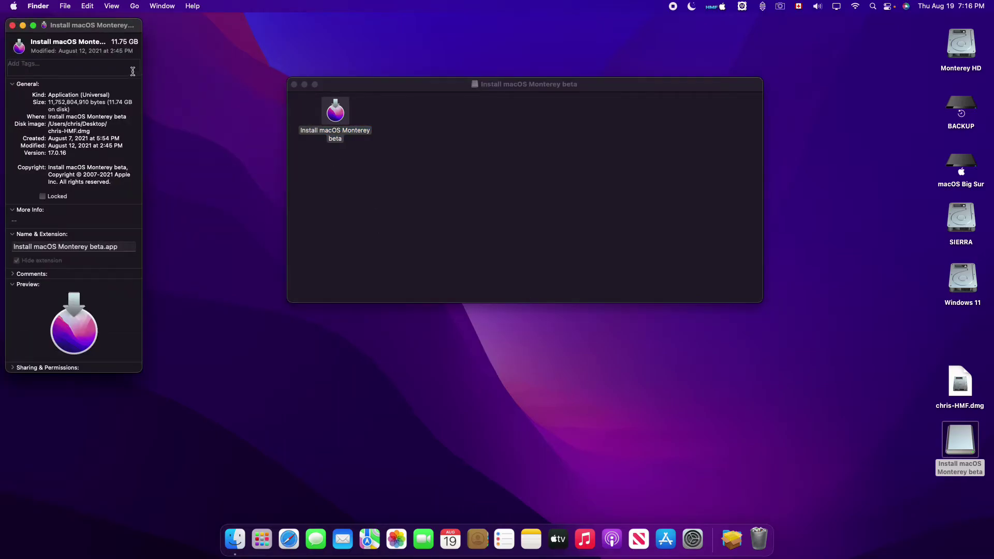
click(12, 26)
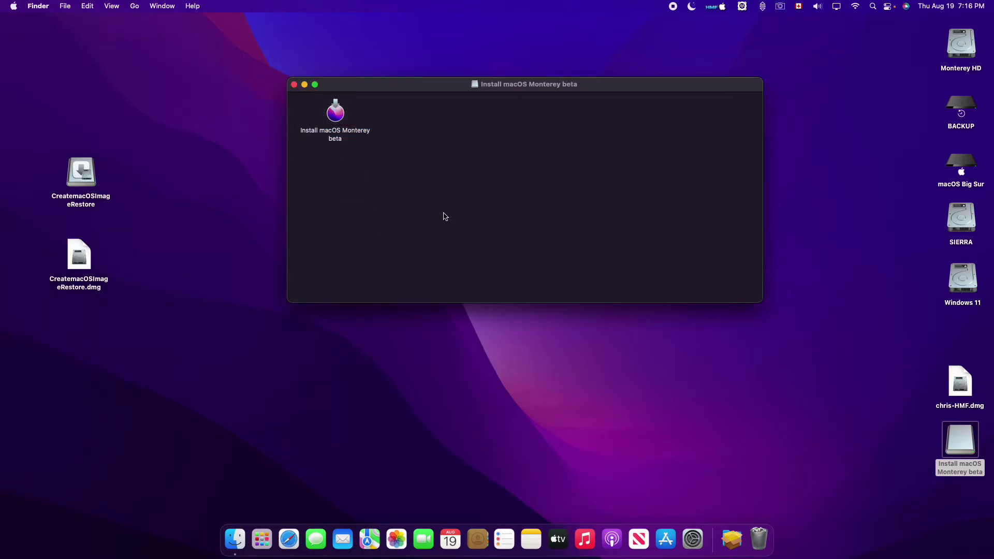
click(294, 84)
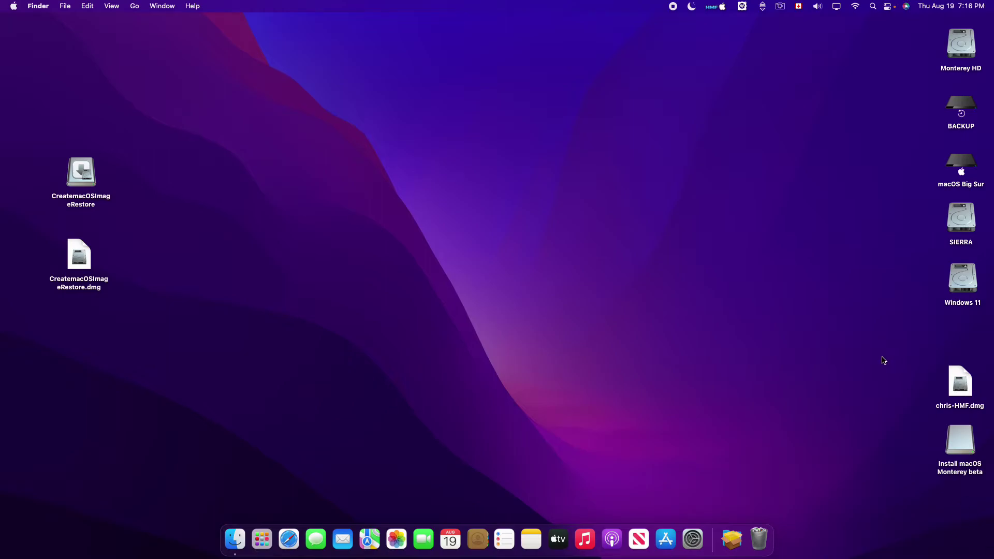
Step: Mount the EFI partition of the Install macOS Monterey beta volume with Drop EFI, authorizing with the account password, and dismiss the completion dialog
click(764, 6)
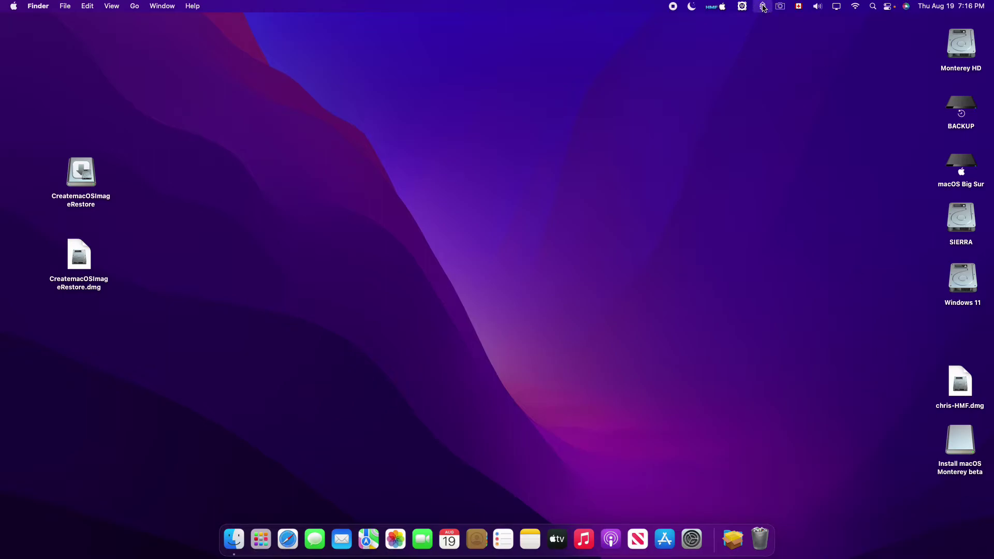
drag(954, 445, 504, 200)
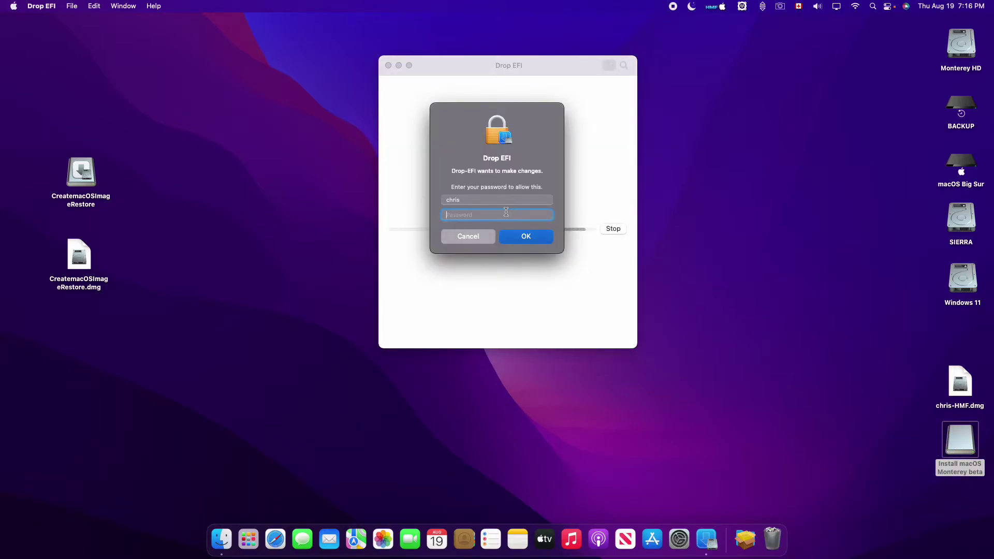
text(********)
key(Return)
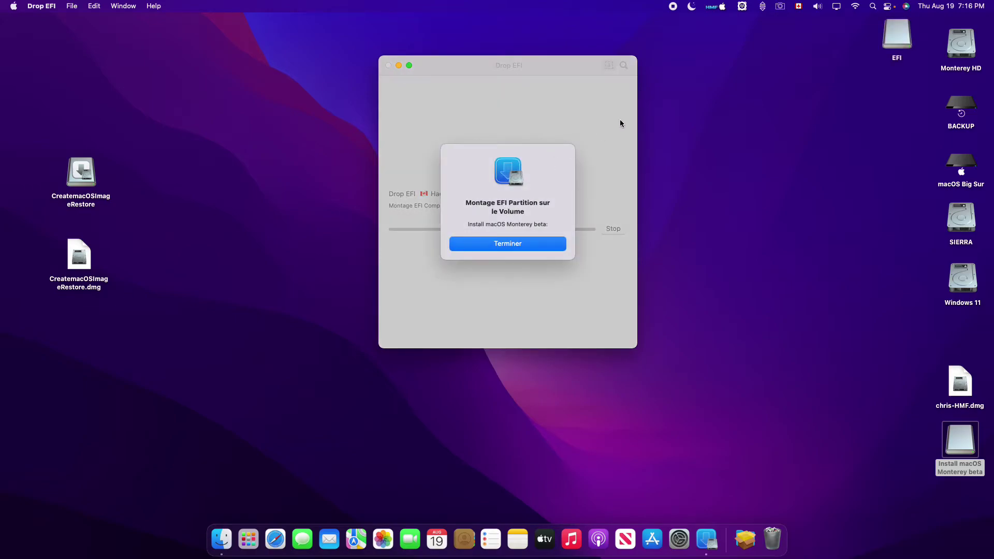
click(498, 243)
Step: Place the EFI volume beside the Install macOS Monterey beta volume, and inspect its contents after closing Drop EFI
drag(901, 34, 903, 437)
click(854, 430)
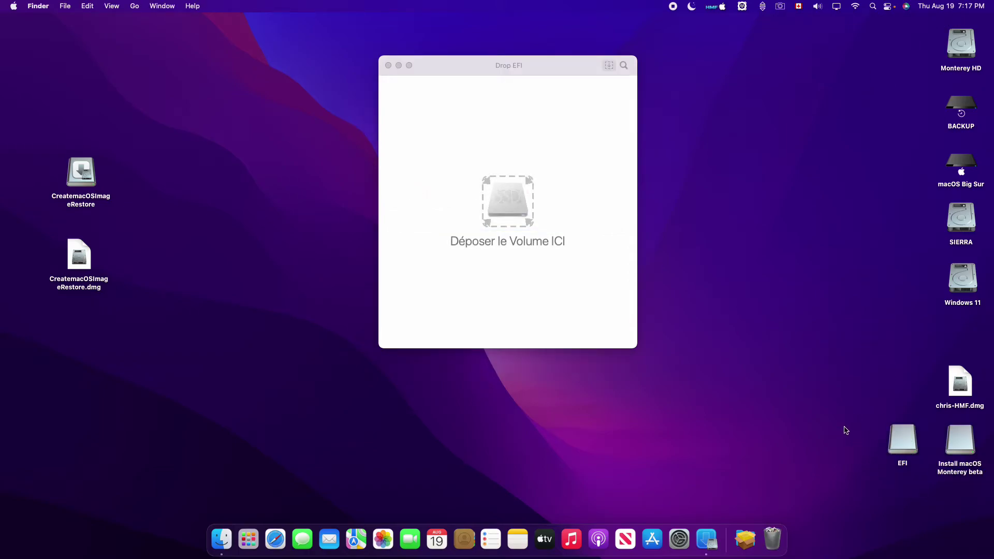
click(389, 65)
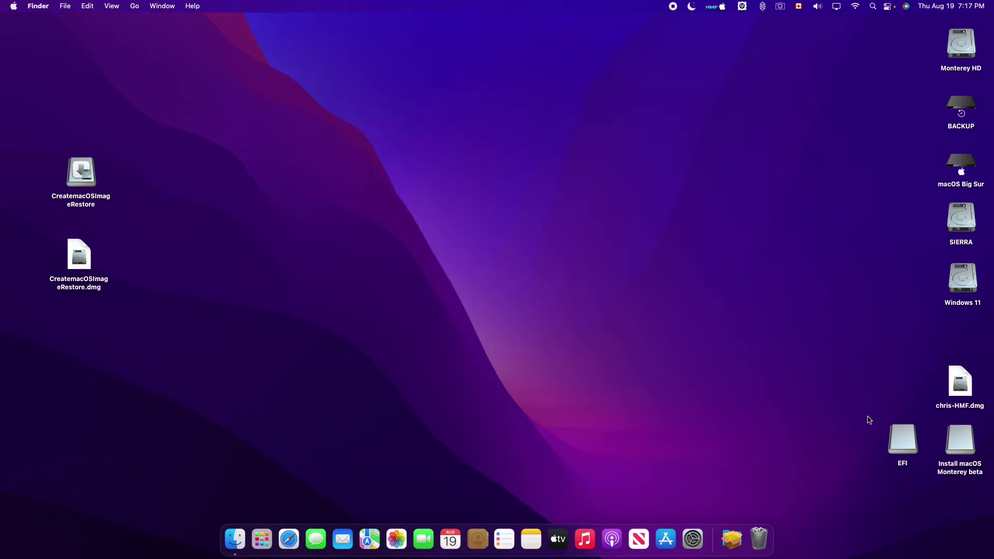
double_click(901, 441)
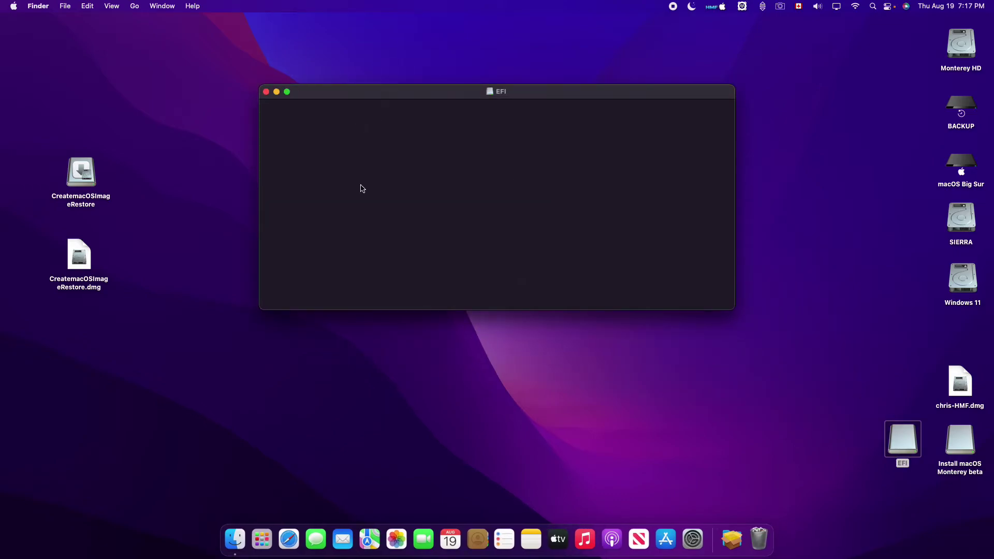
click(267, 92)
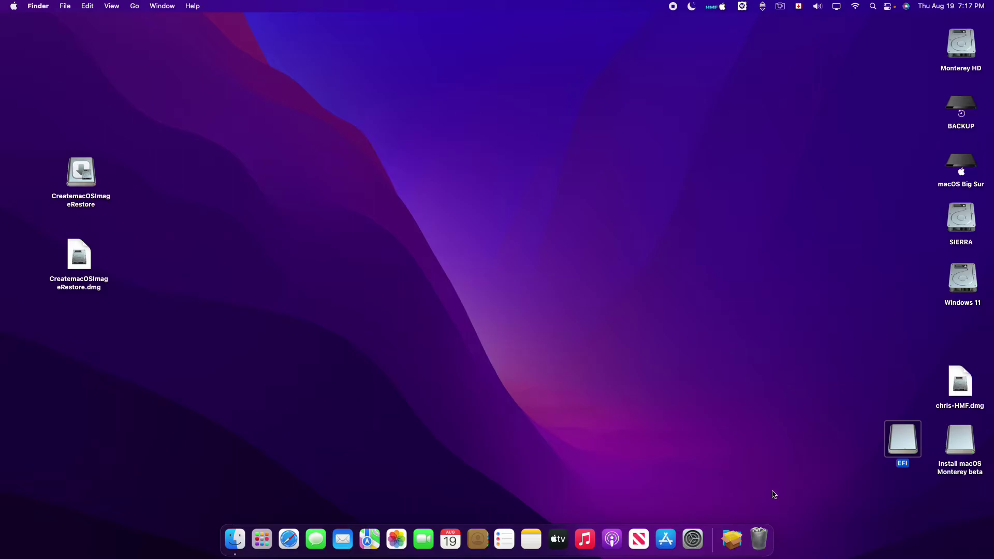
Step: Copy the EFI folder from Downloads to the mounted EFI volume
click(732, 527)
click(757, 396)
drag(548, 102, 518, 57)
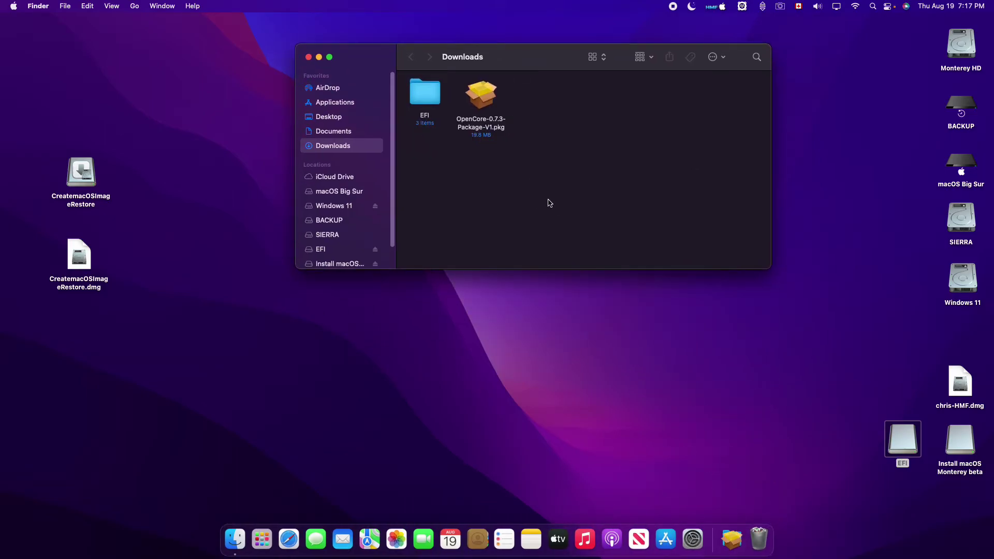
drag(437, 104, 905, 440)
Step: Inspect the EFI folder copied to the EFI volume and close its windows
double_click(905, 440)
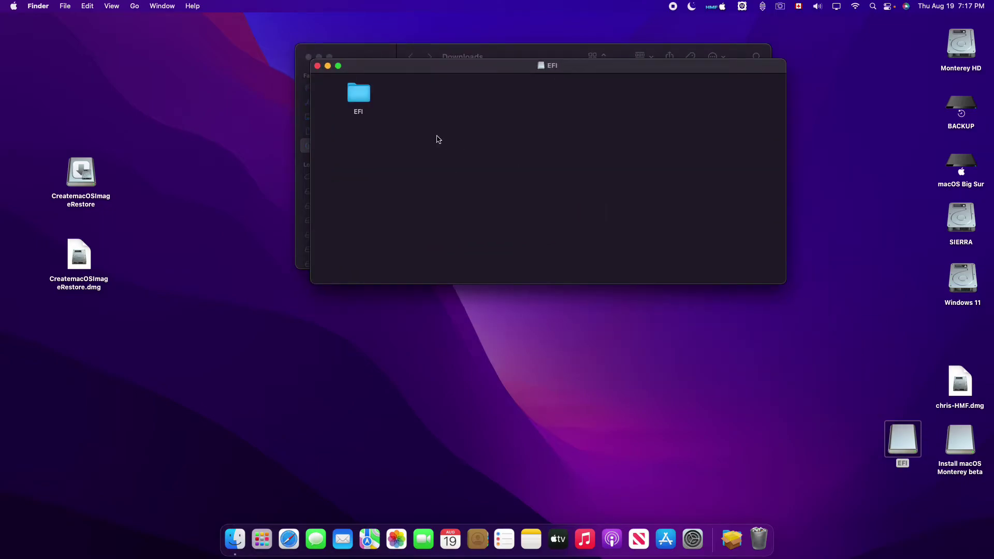
double_click(361, 97)
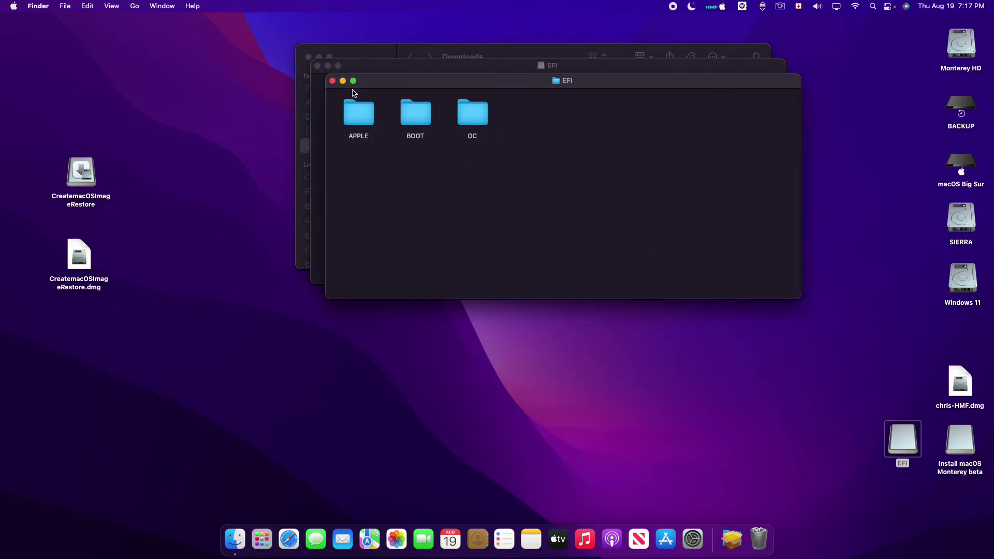
click(332, 81)
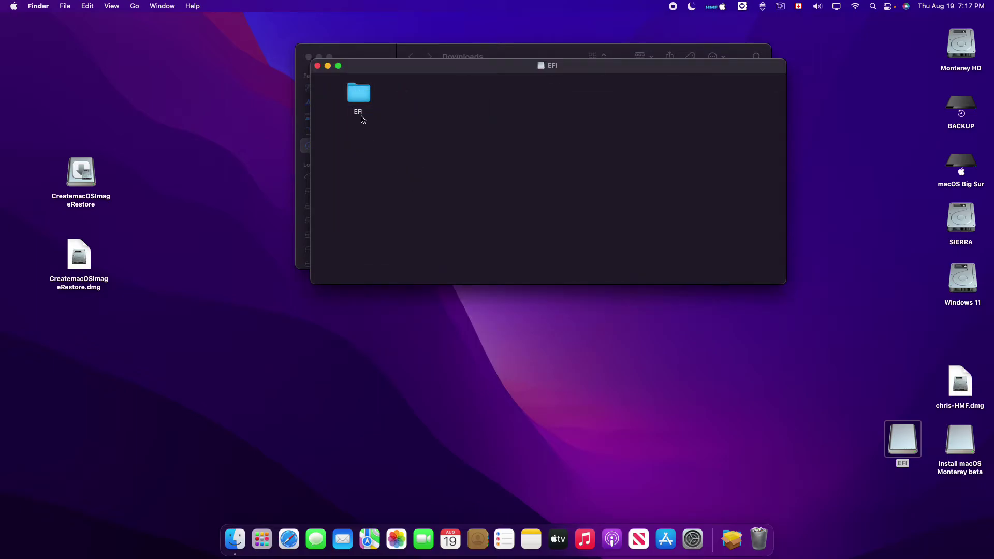
click(317, 66)
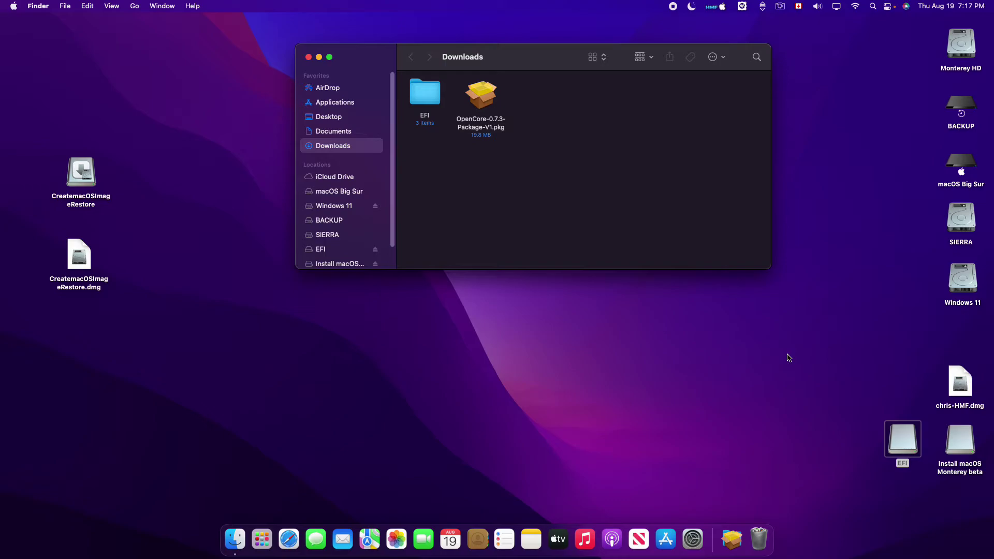
Step: Delete the EFI folder from the EFI volume, empty the Trash and close the open Finder windows
double_click(896, 429)
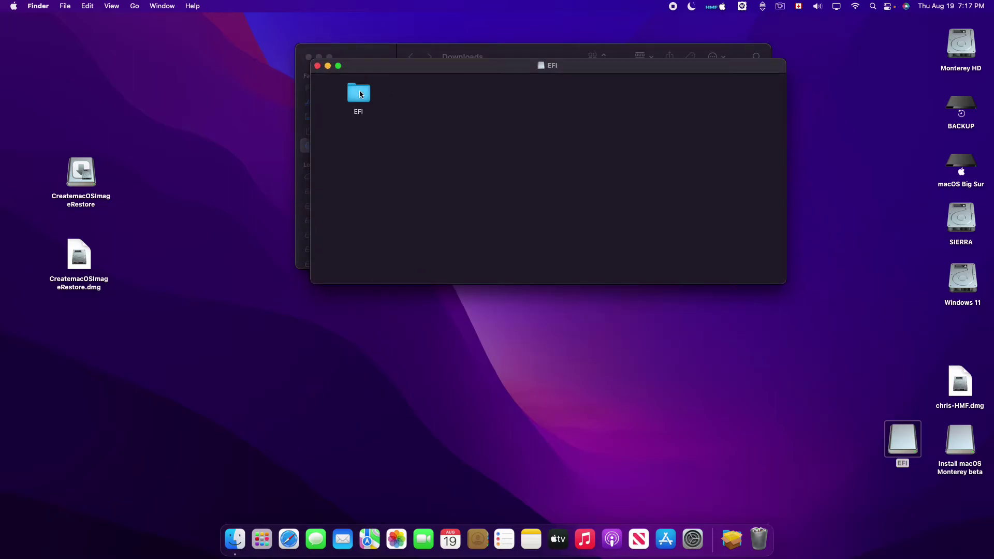
right_click(361, 93)
click(377, 114)
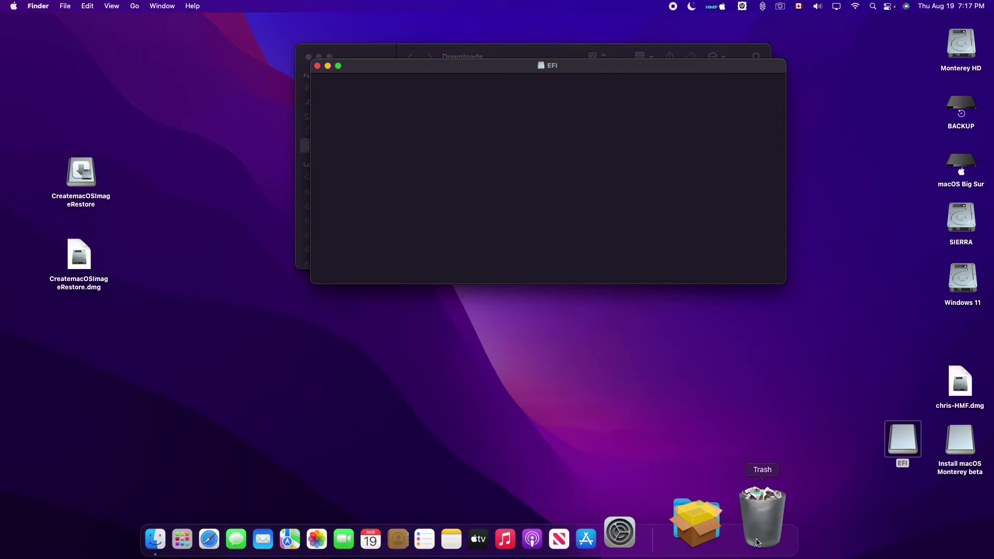
click(756, 542)
click(783, 106)
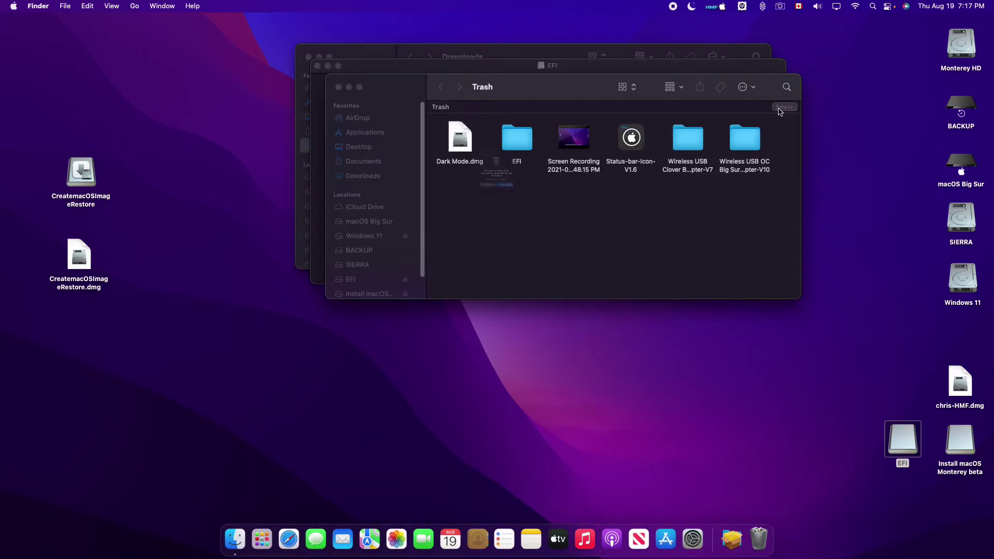
click(532, 214)
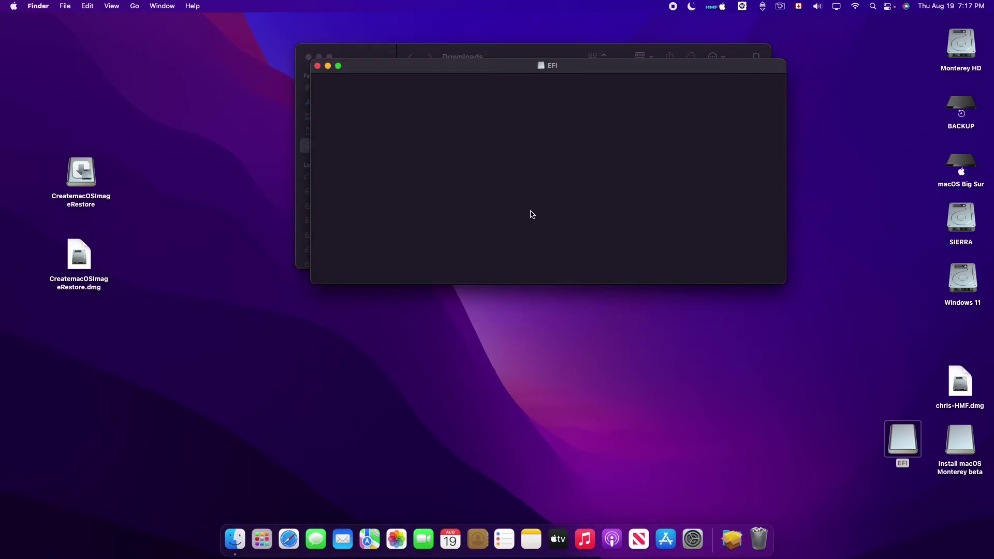
click(317, 67)
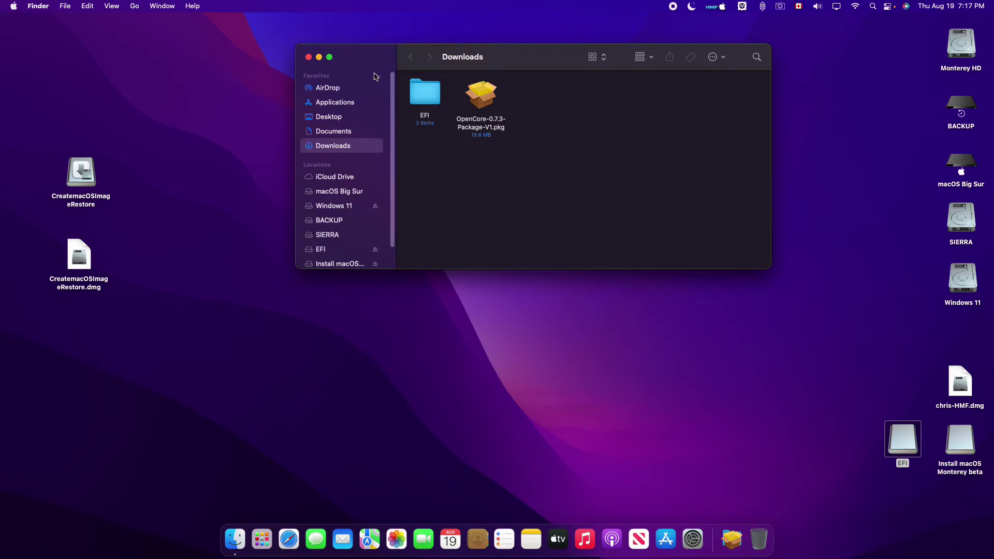
click(309, 57)
Step: Eject the EFI volume together with its disk image and mount chris-HMF.dmg again
right_click(894, 436)
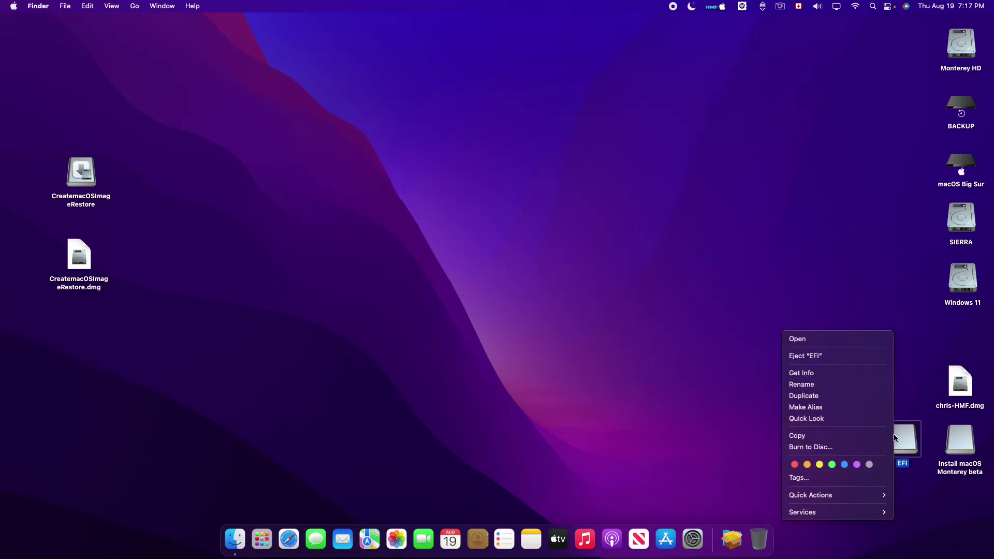
click(805, 355)
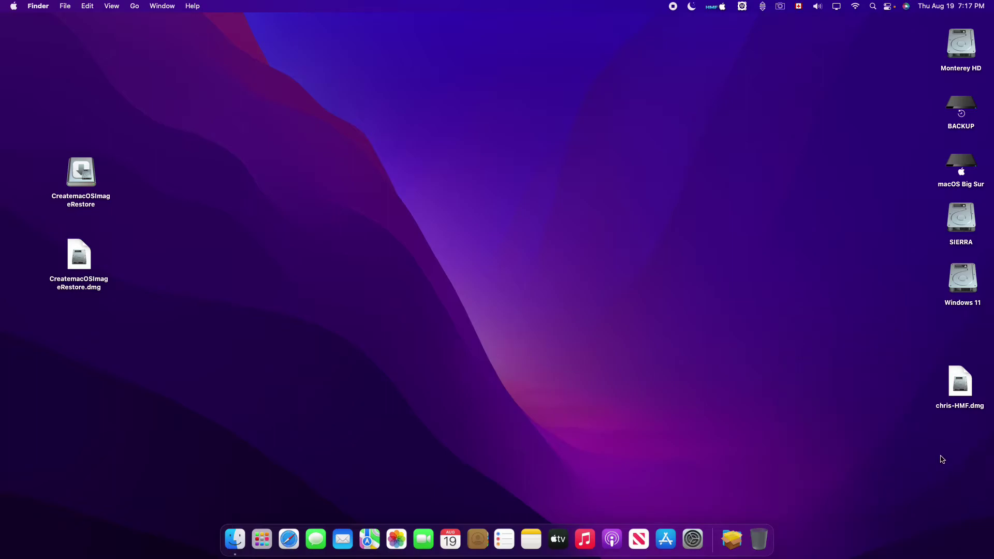
click(952, 394)
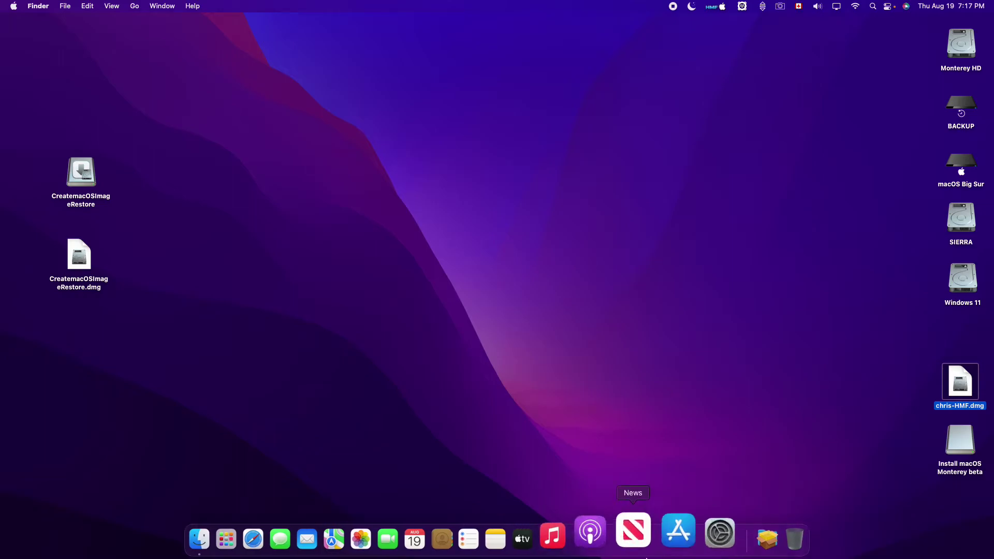
Step: Launch OpenCore-0.7.3-Package-V1.pkg from the Downloads folder and allow it to run its installation check
click(732, 539)
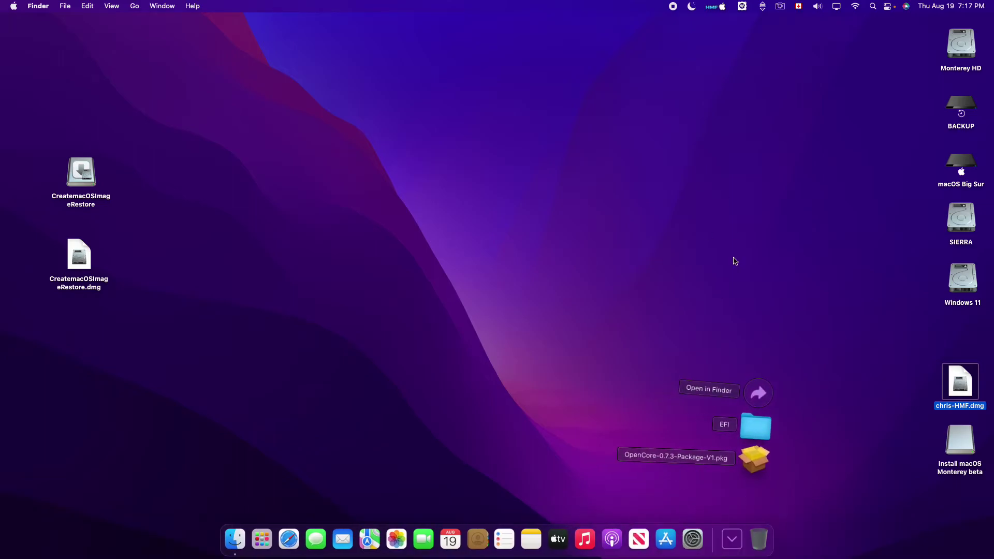
click(757, 395)
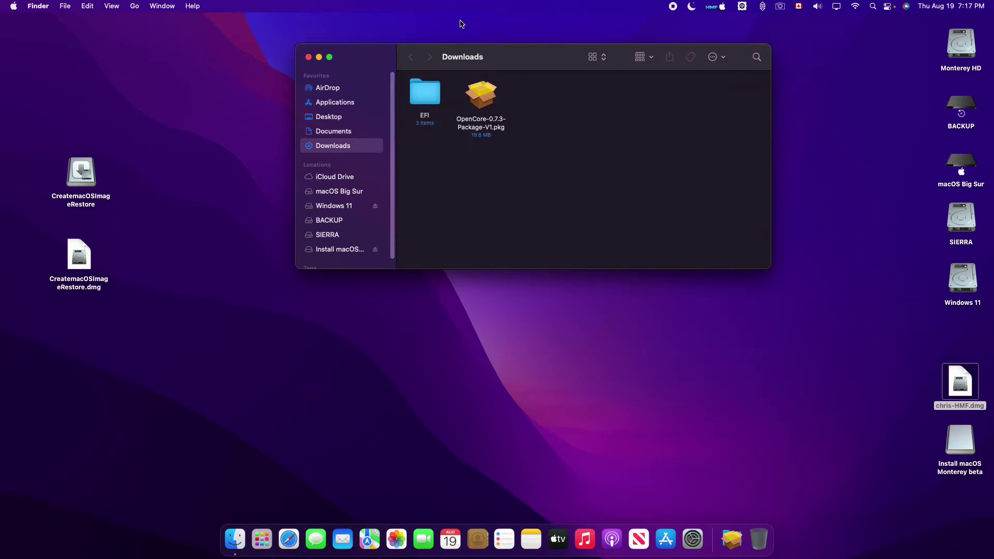
drag(520, 61, 497, 48)
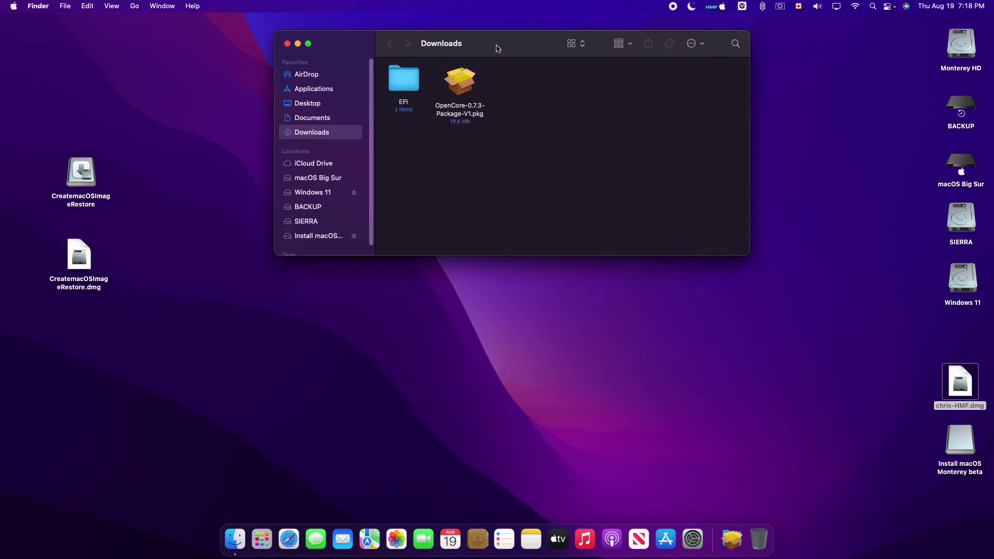
double_click(465, 79)
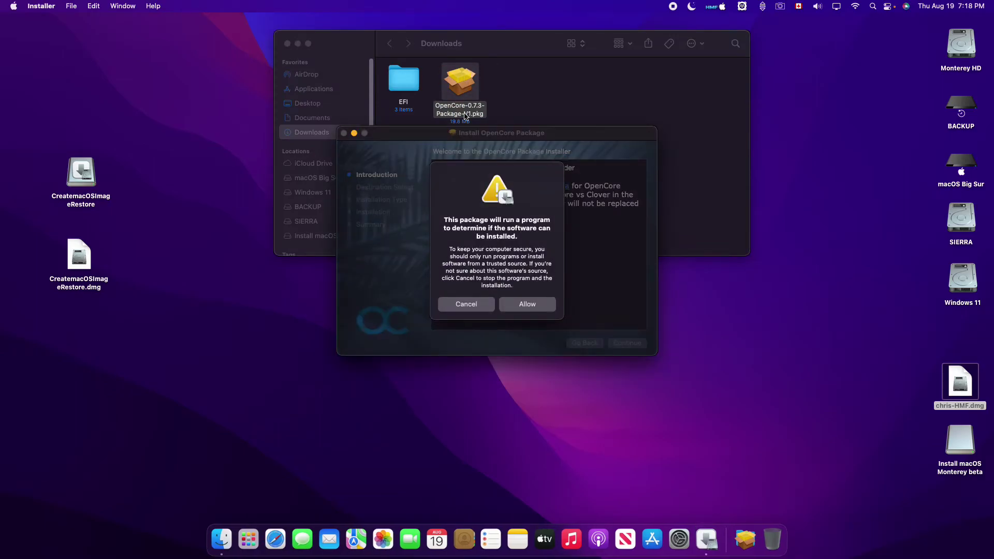
click(527, 304)
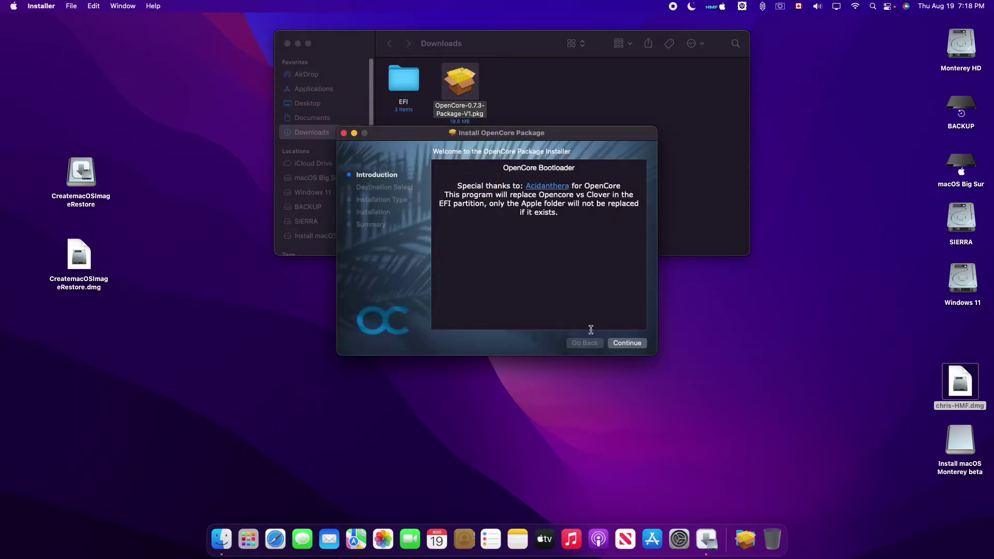
Step: Proceed past the OpenCore introduction and change the install destination to the Install macOS Monterey beta disk
click(623, 343)
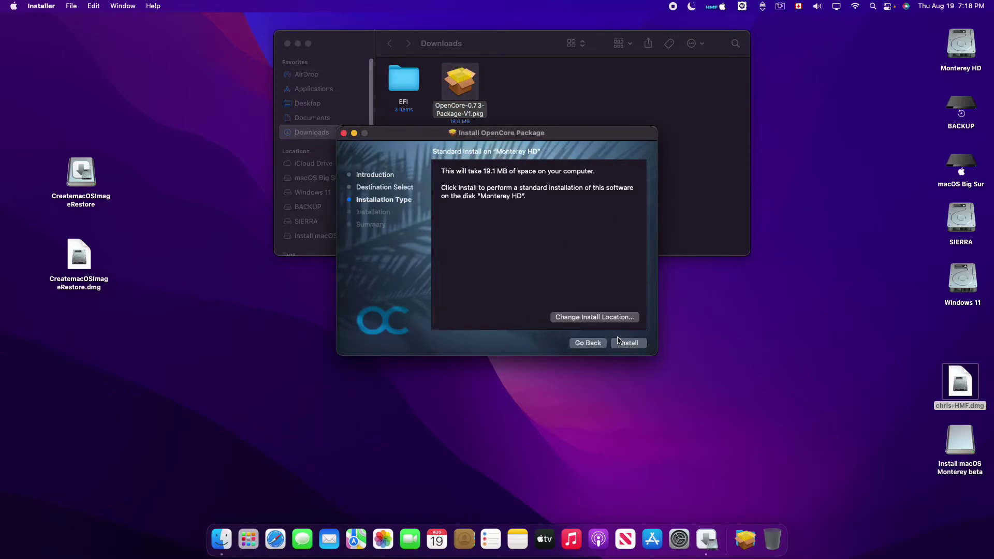
click(606, 317)
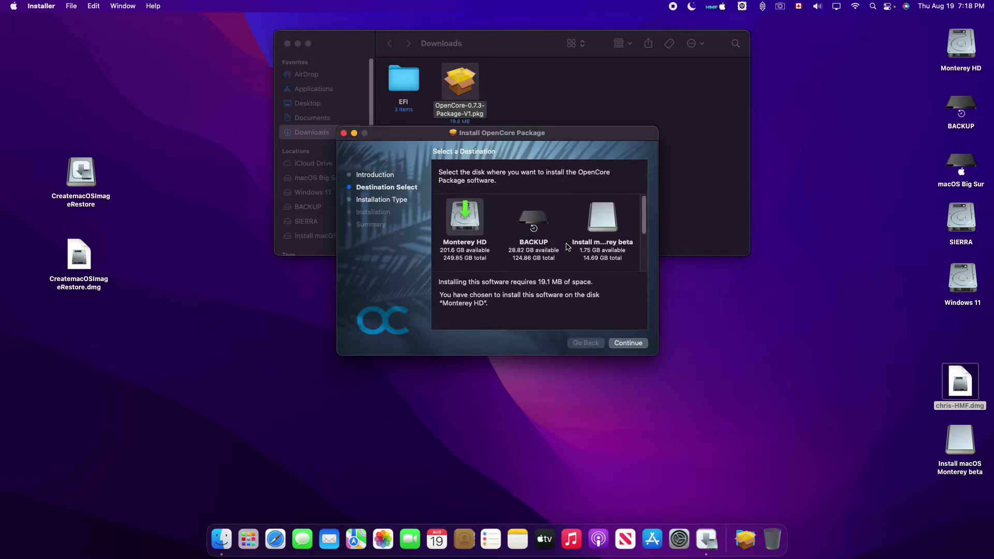
click(601, 214)
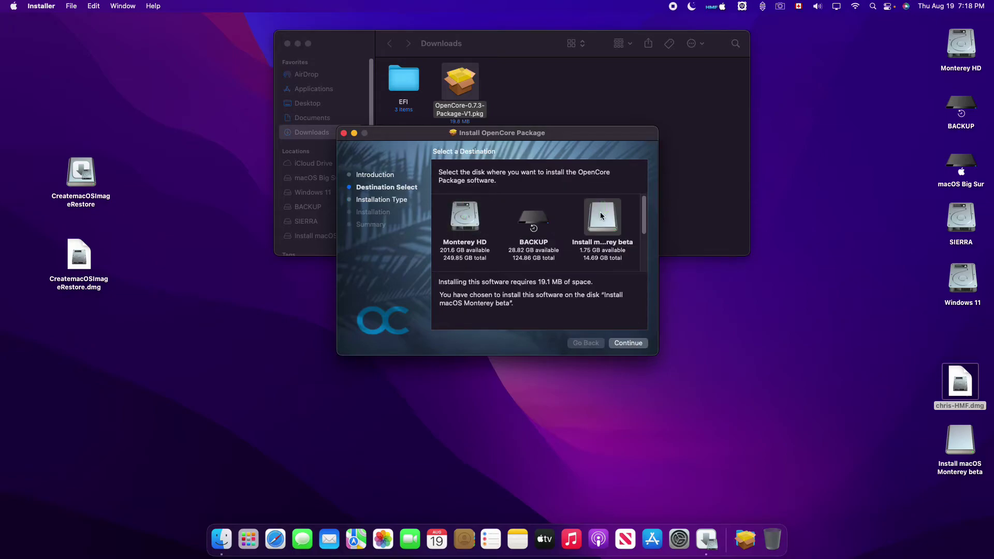
Step: Install the OpenCore package, authorising it with the account password, then close the Downloads window and the installer, keeping the package
click(622, 344)
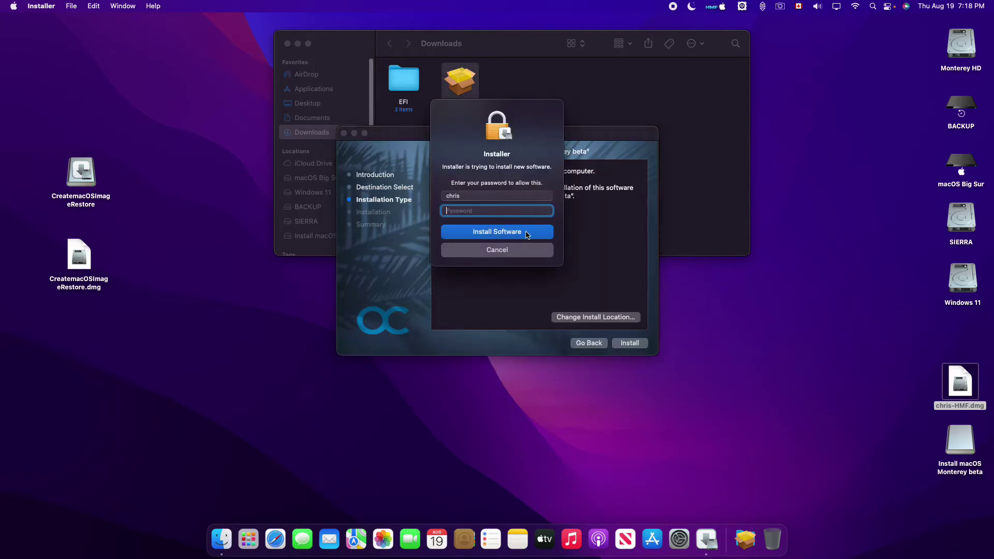
text(•••••••)
key(Return)
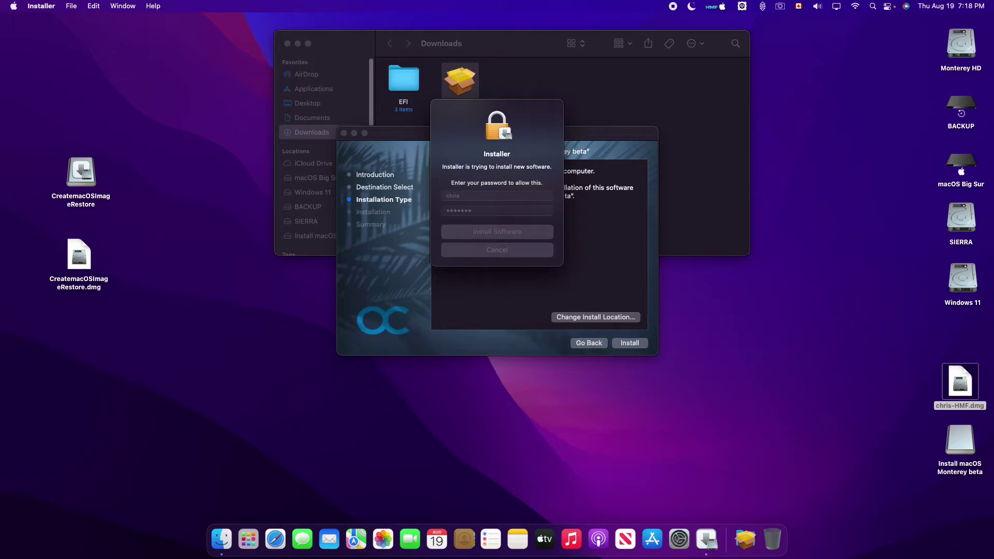
click(287, 44)
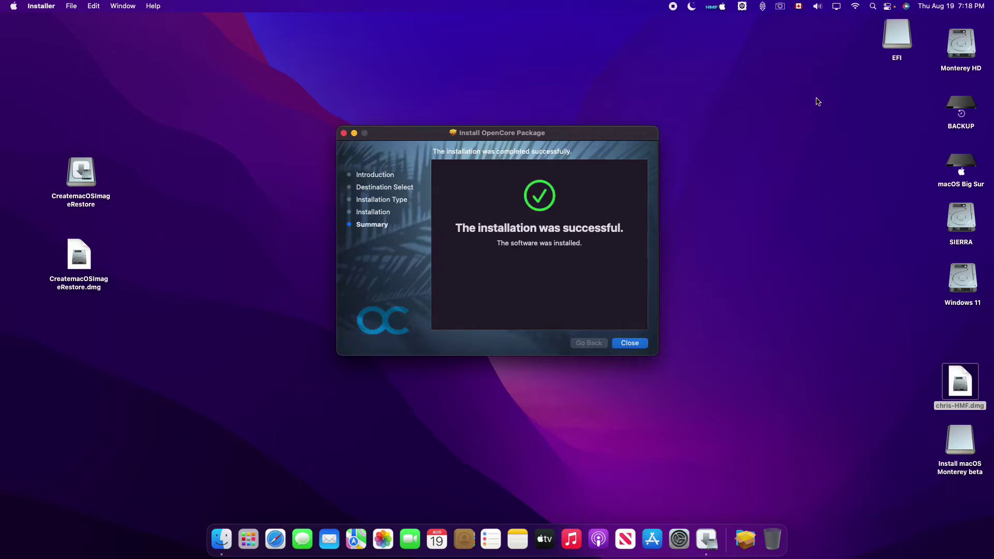
click(630, 343)
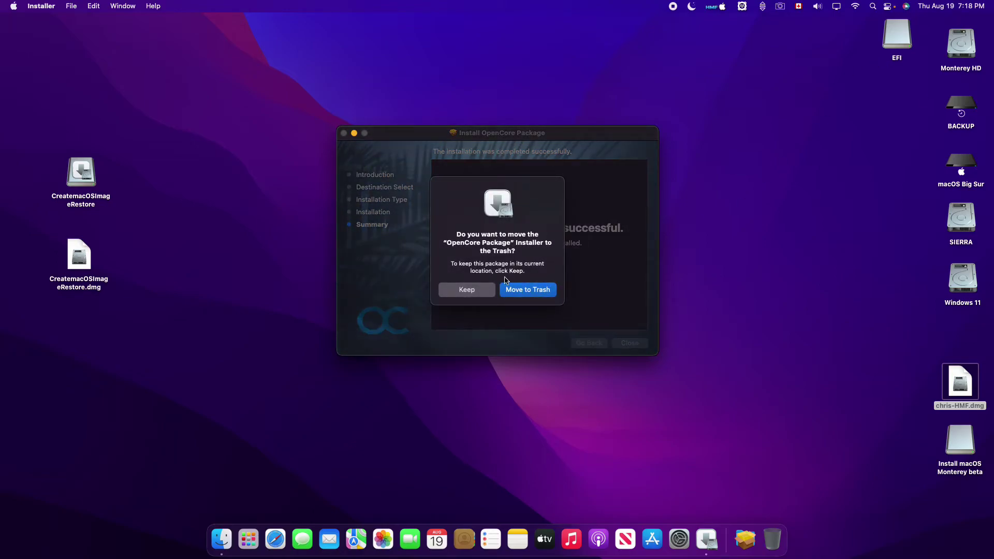
click(485, 290)
Step: Place the EFI volume beside the installer disk on the desktop, inspect the contents of its EFI folder and close the windows
drag(888, 43, 872, 444)
double_click(874, 440)
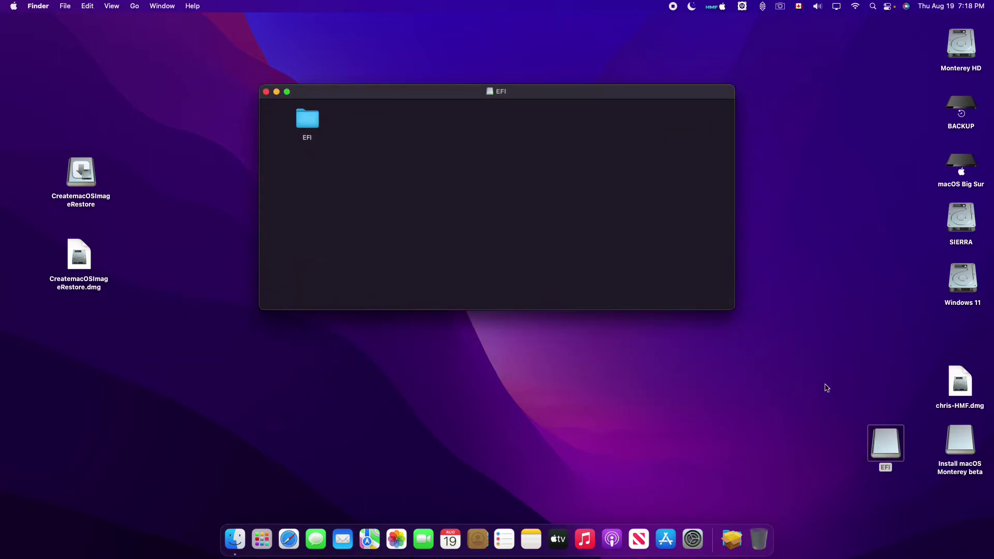
double_click(308, 119)
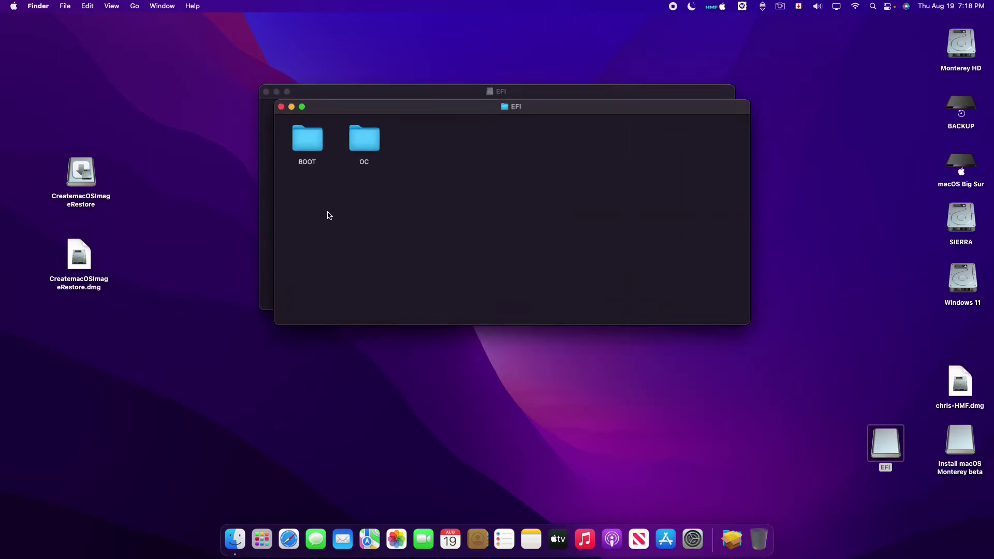
click(281, 107)
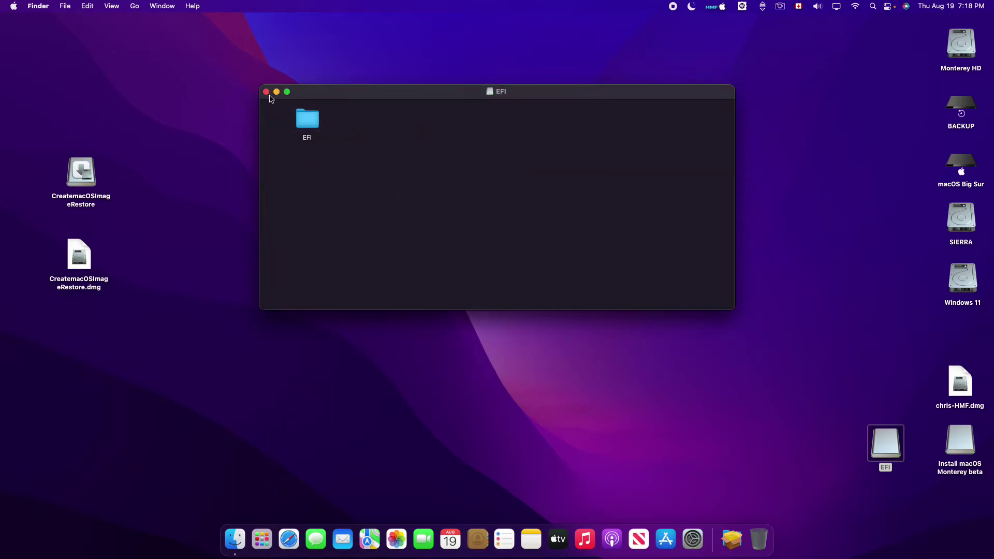
click(266, 92)
click(695, 262)
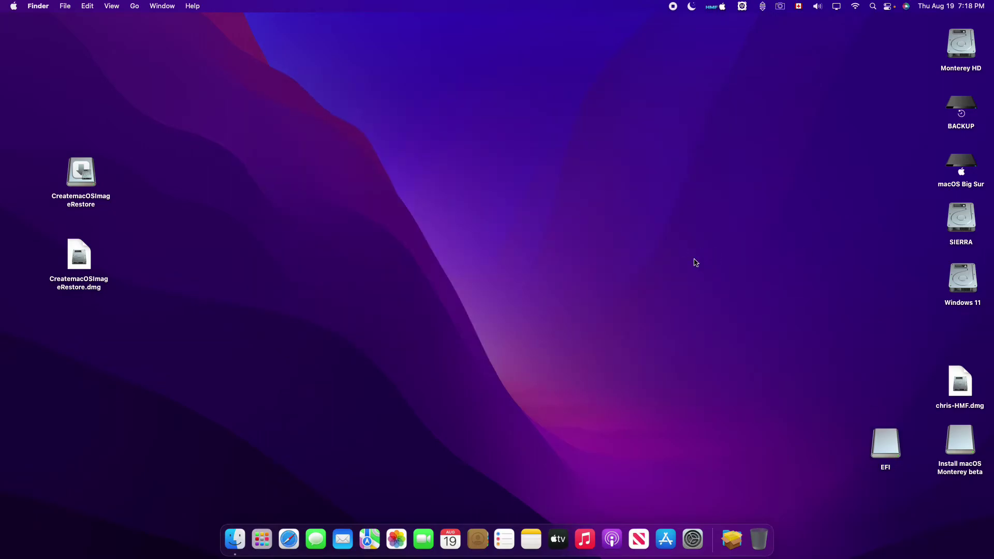
Step: Inspect the Install macOS Monterey beta volume, including the tmp folder inside Private, and close its windows
double_click(957, 442)
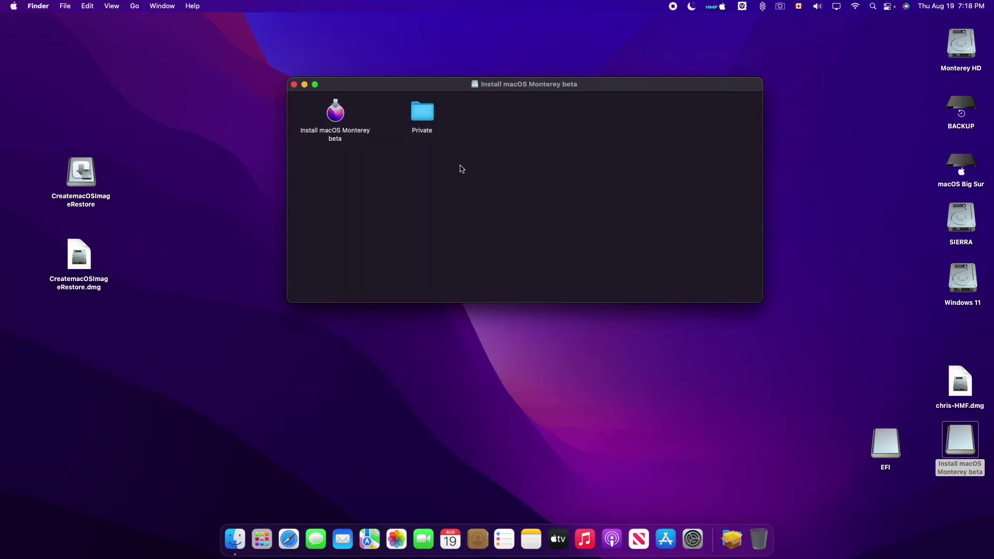
click(419, 115)
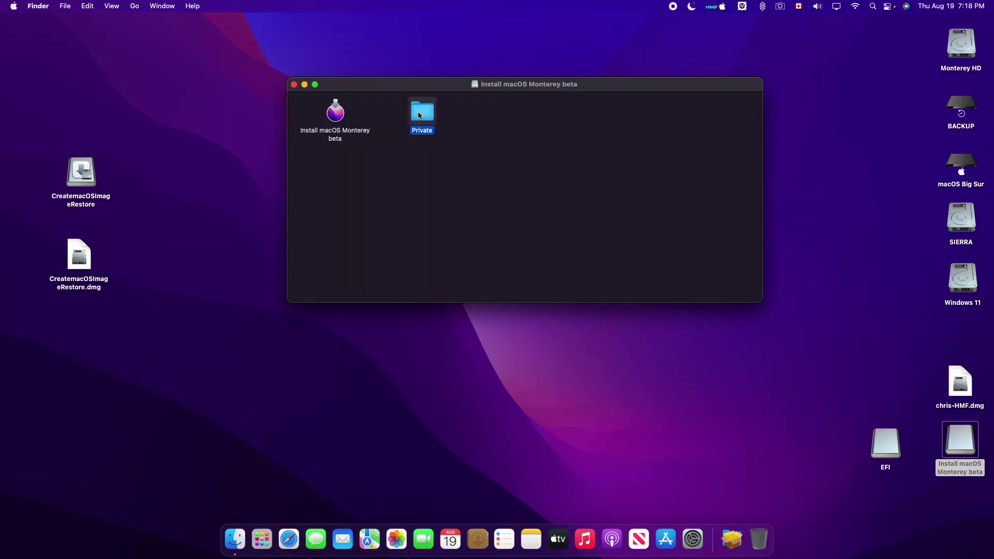
double_click(420, 115)
click(335, 127)
double_click(335, 126)
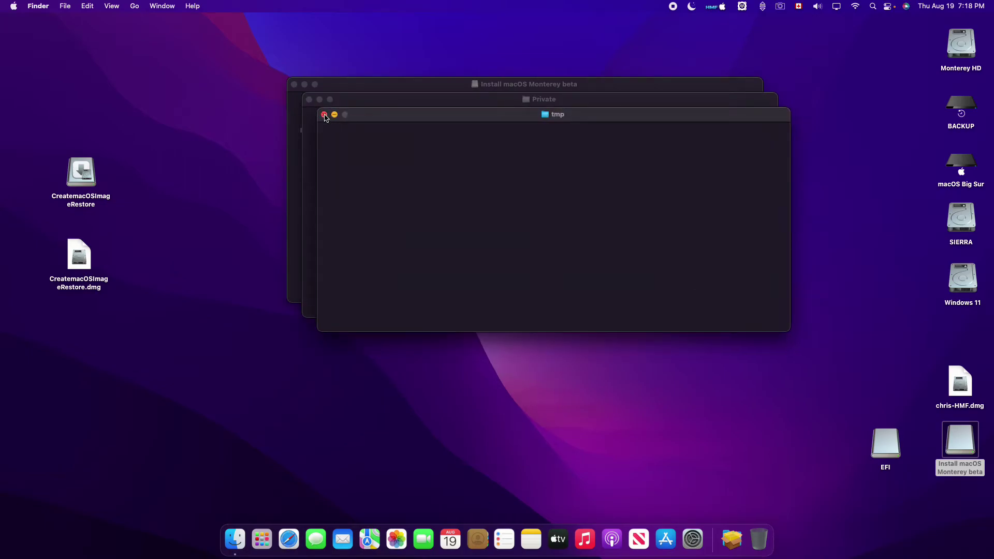
click(324, 114)
click(309, 99)
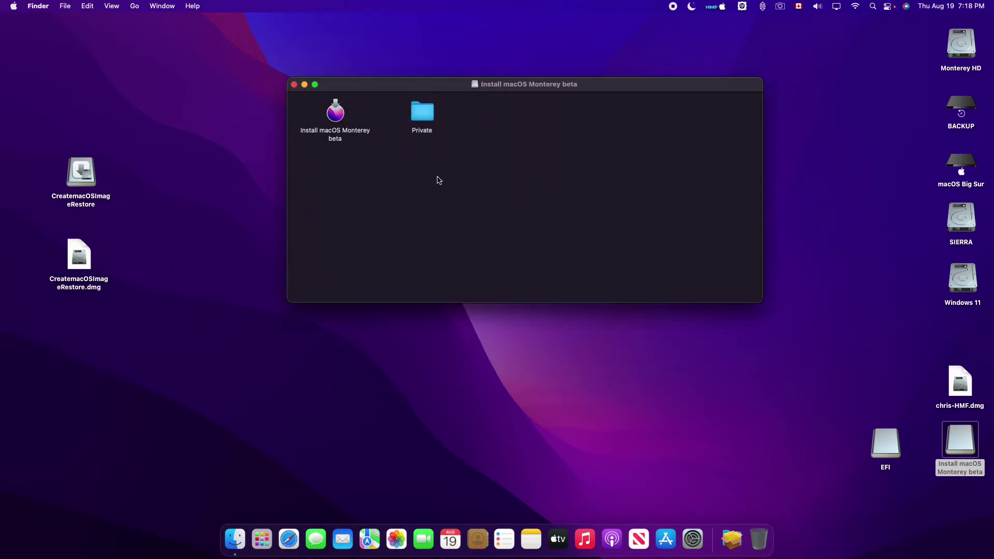
click(293, 85)
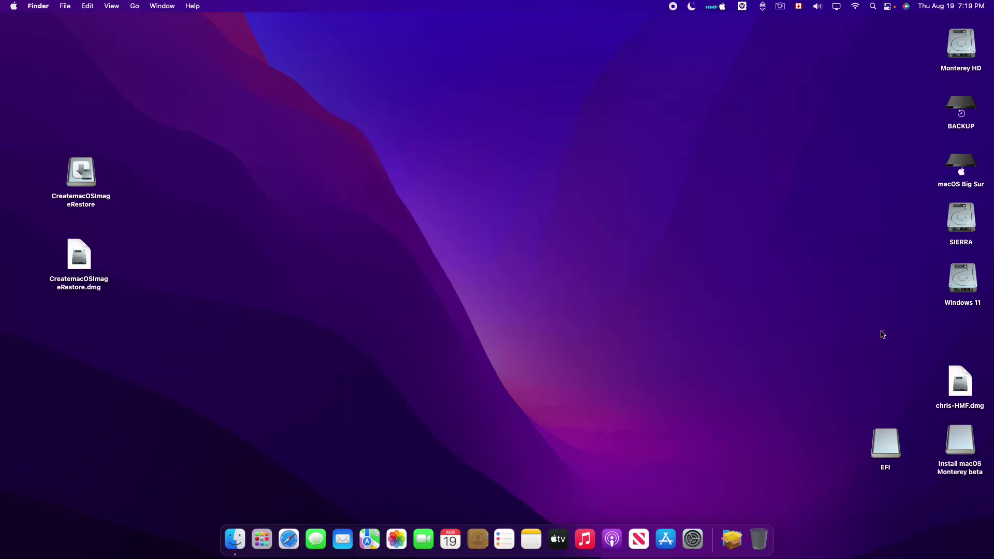
Step: Eject only the EFI volume from the desktop and clear the desktop selection
right_click(883, 452)
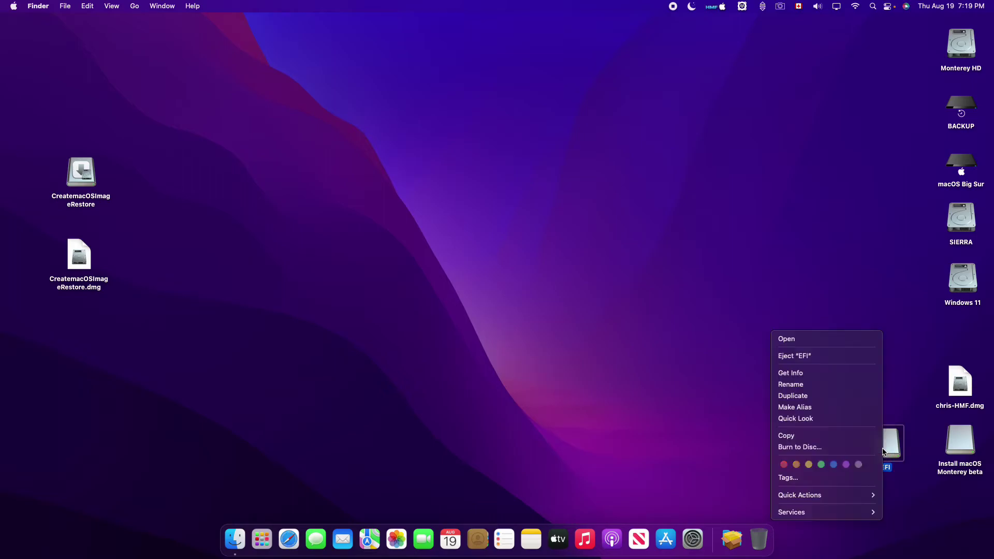
click(812, 359)
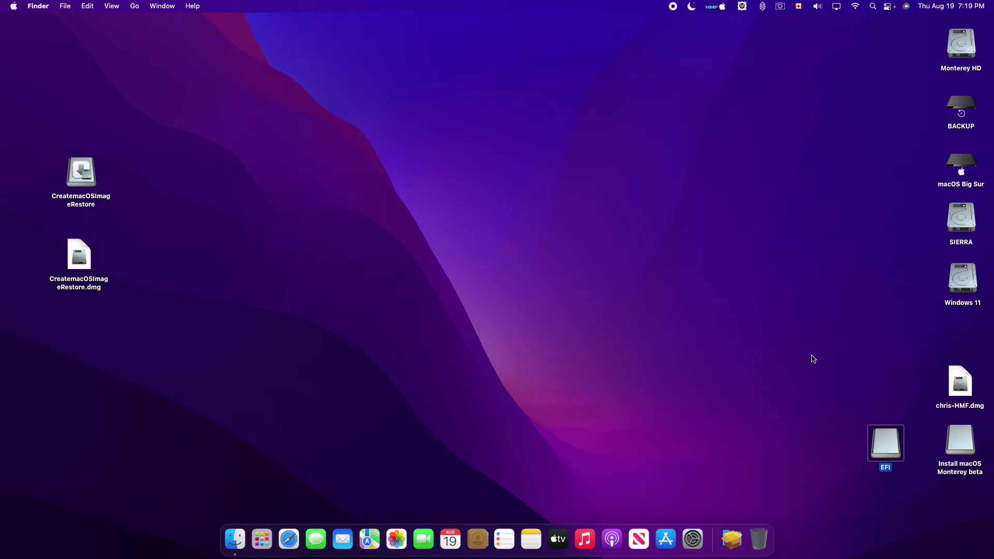
click(957, 386)
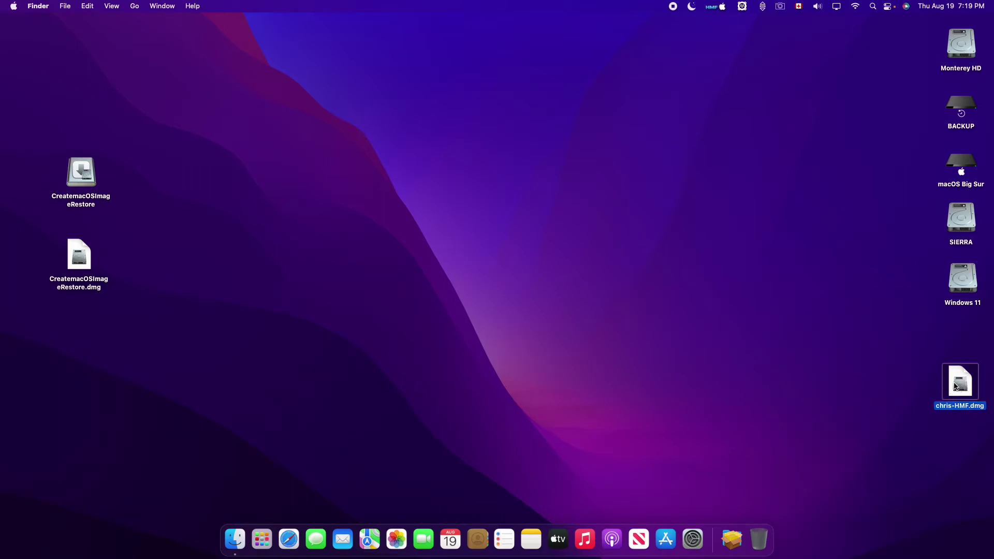
click(714, 281)
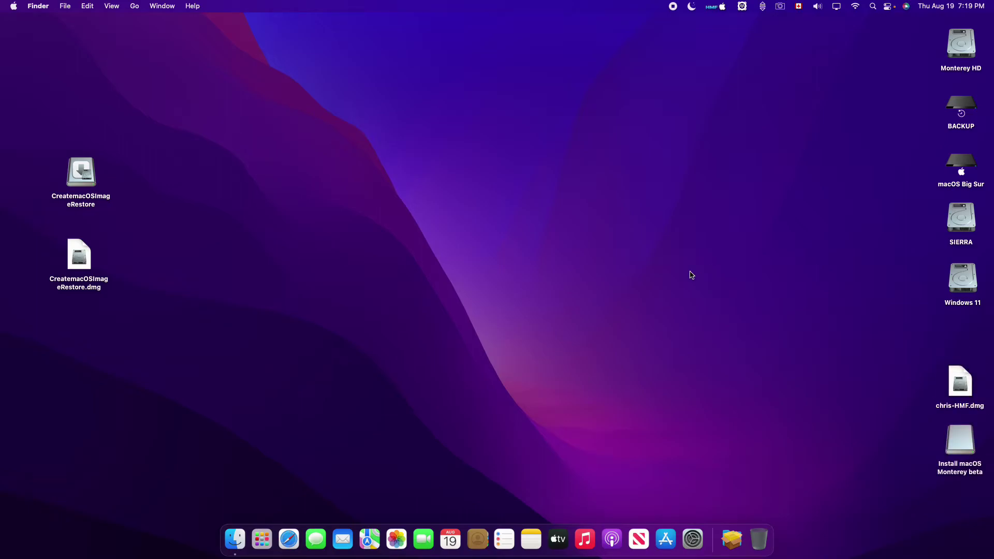
Step: Launch CreatemacOSImageRestore, run it past its introduction and choose the Restore Image operation
double_click(86, 183)
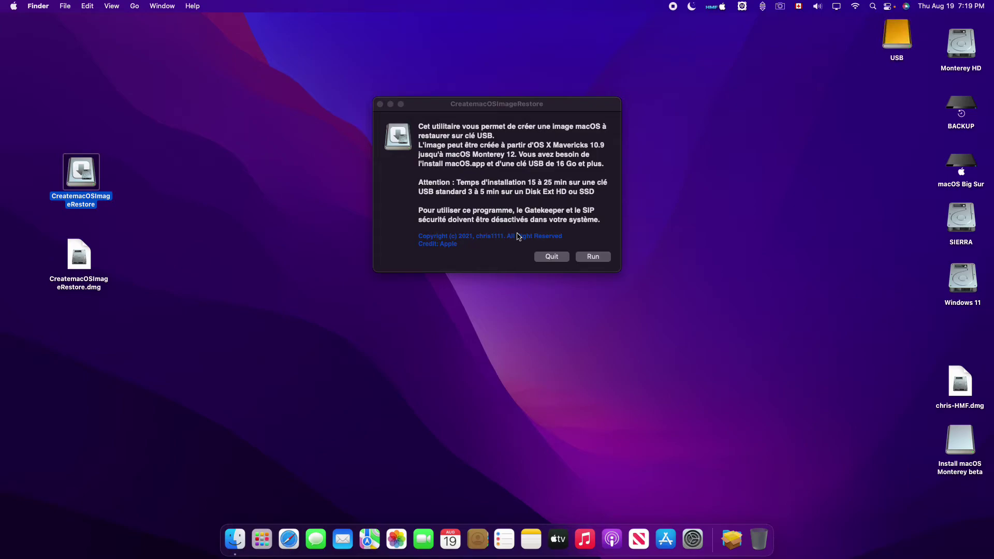
drag(555, 103, 582, 153)
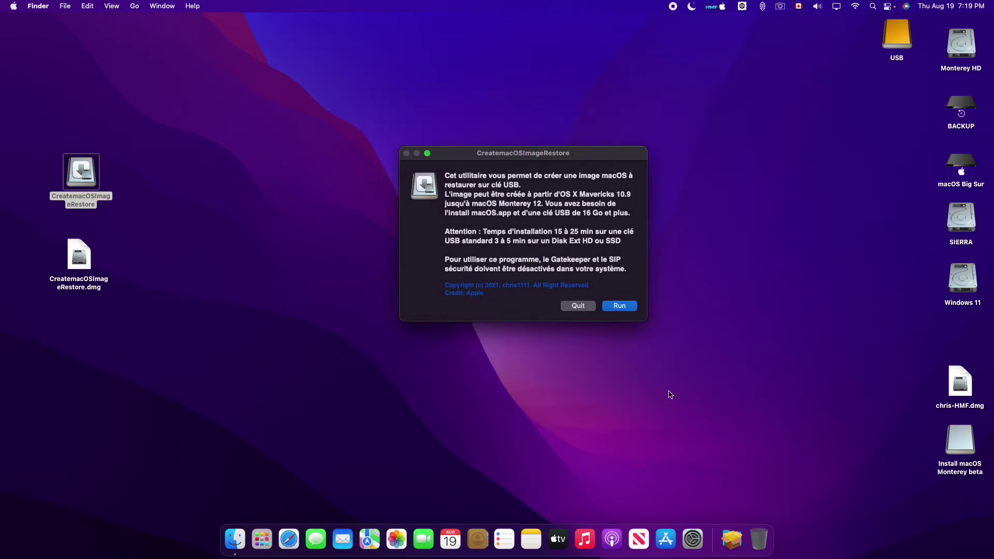
click(632, 308)
drag(520, 129, 550, 110)
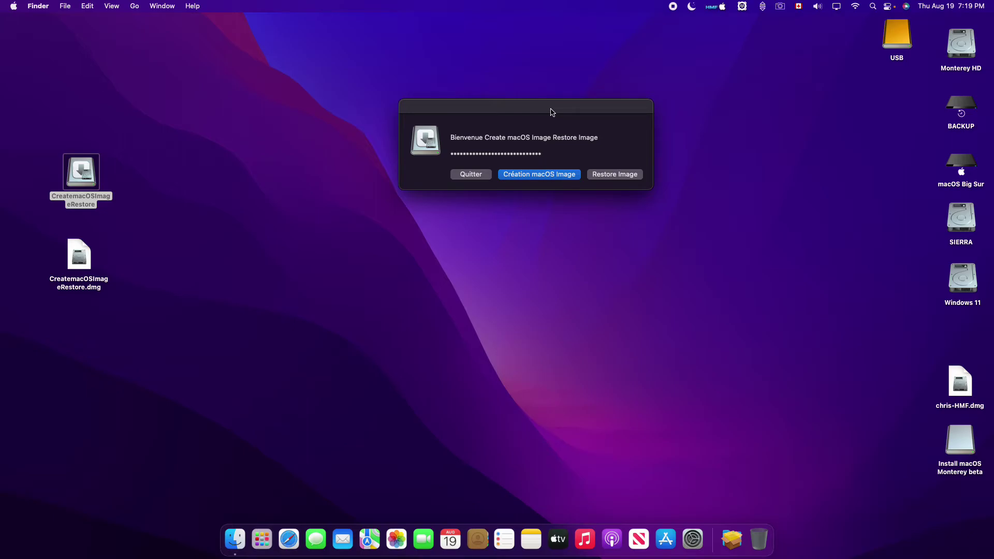
drag(552, 112, 552, 96)
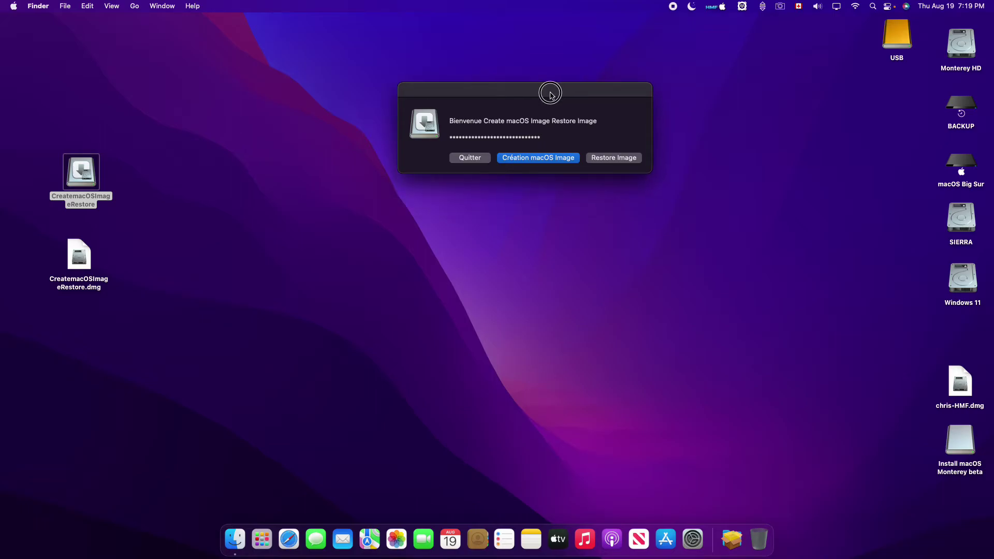
click(613, 159)
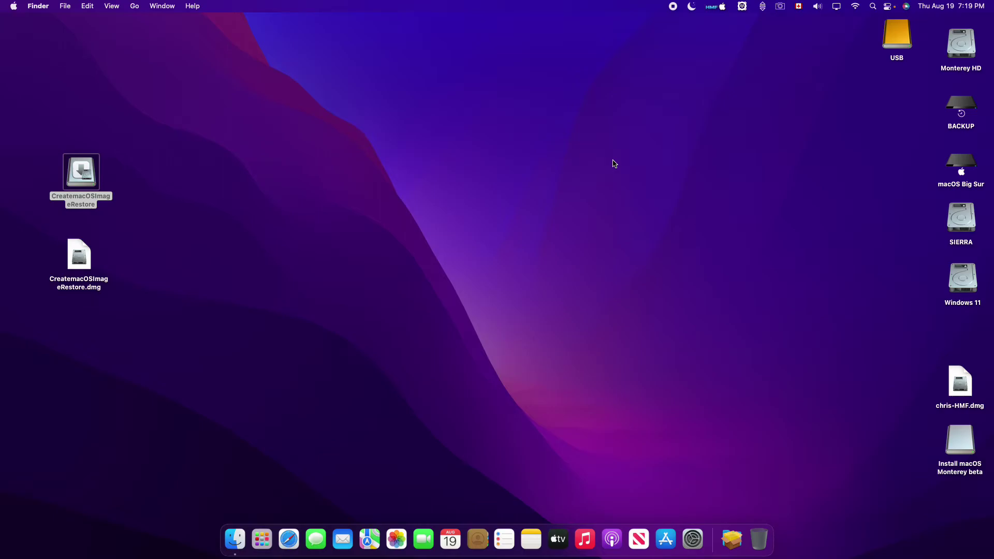
Step: Eject the Install macOS Monterey beta volume and allow CreatemacOSImageRestore to control System Events
right_click(966, 438)
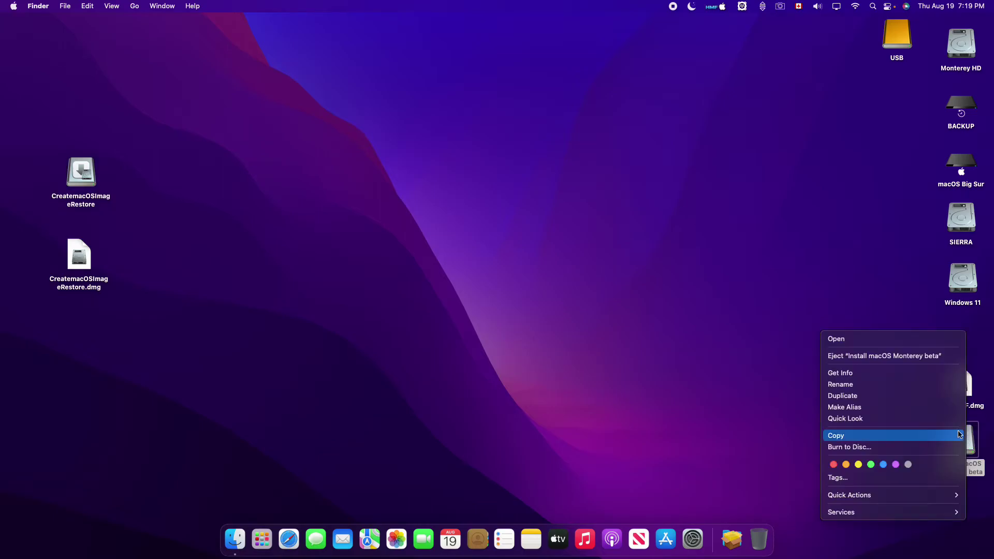
click(868, 355)
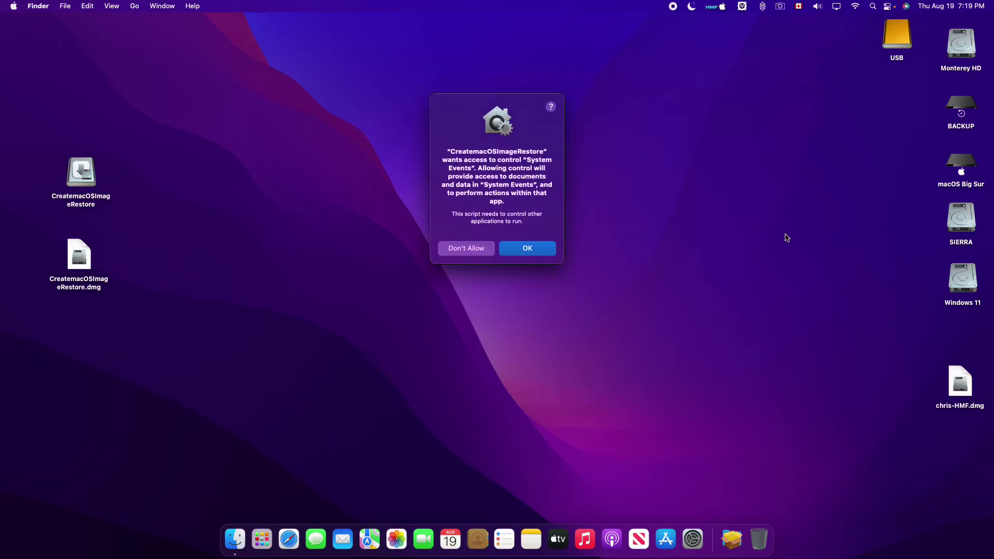
click(524, 249)
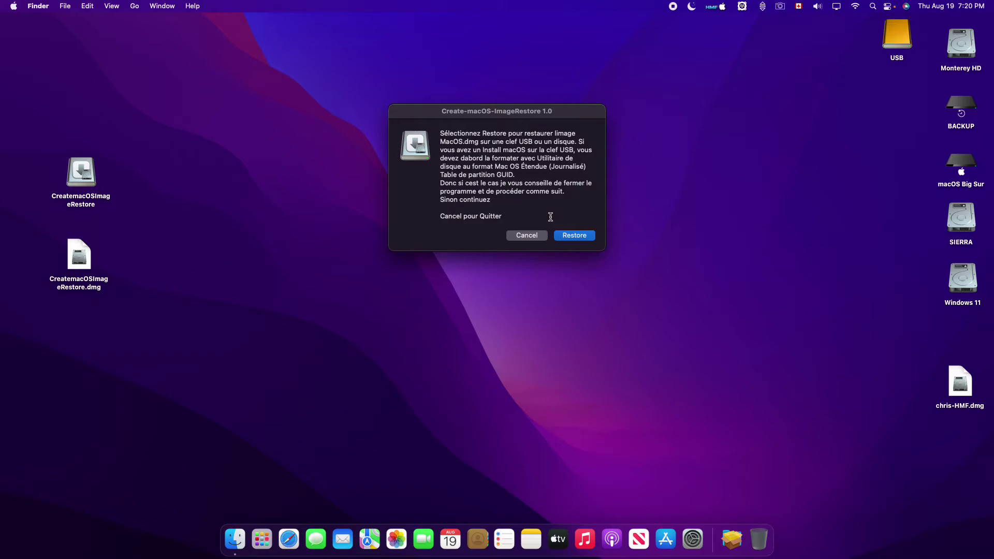
Step: Check the contents of the USB volume in Finder and close its window
double_click(896, 38)
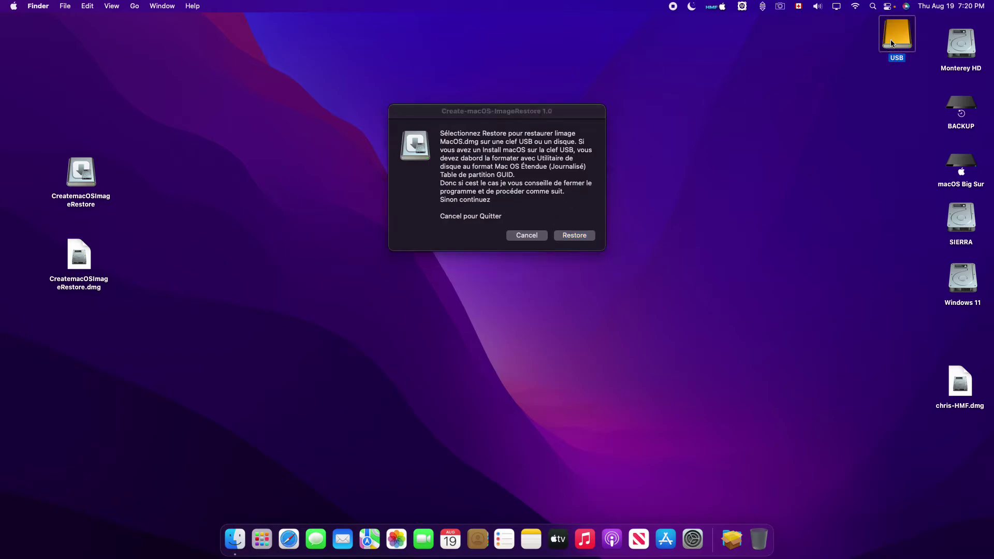
drag(335, 93, 329, 197)
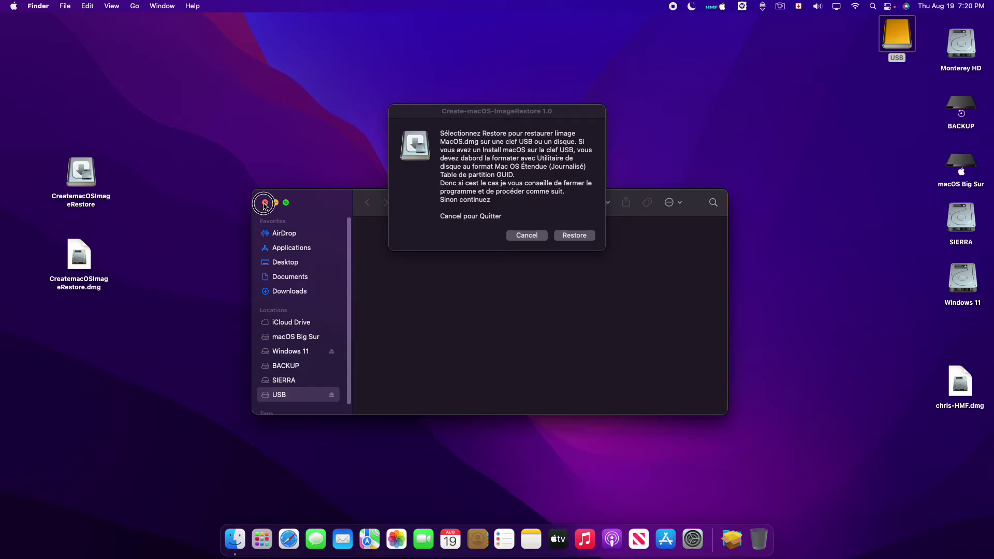
click(265, 203)
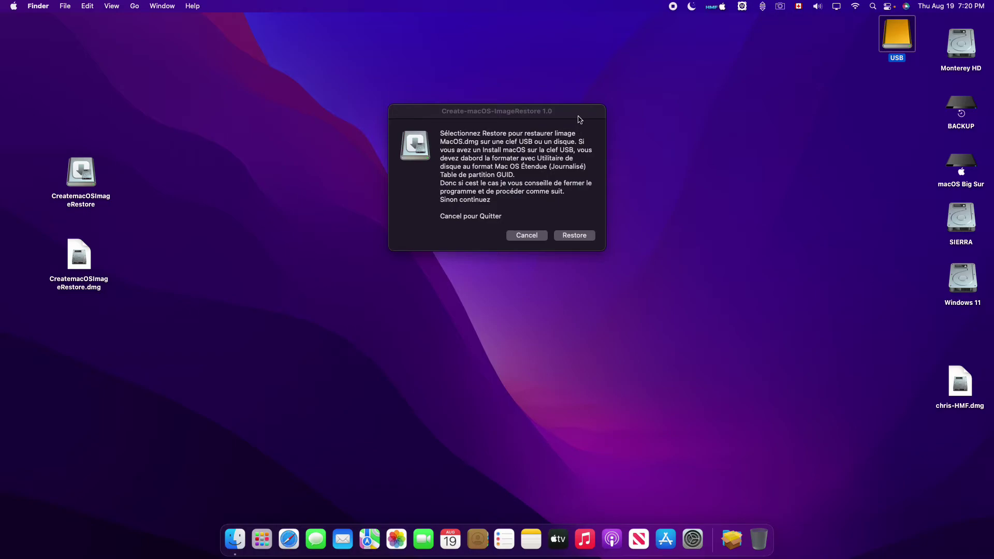
Step: Proceed with Restore and choose chris-HMF.dmg from the Desktop as the source image
drag(579, 117, 579, 99)
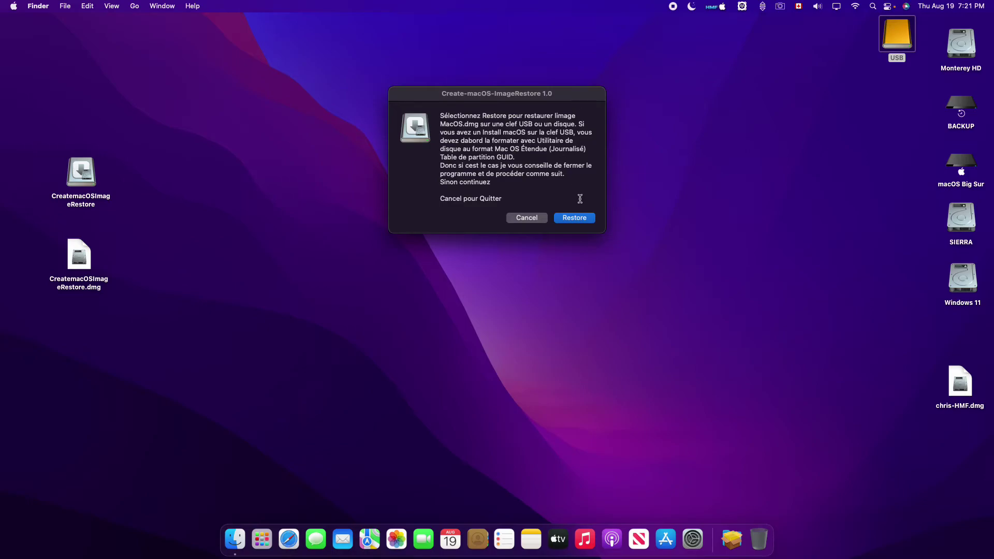
click(579, 218)
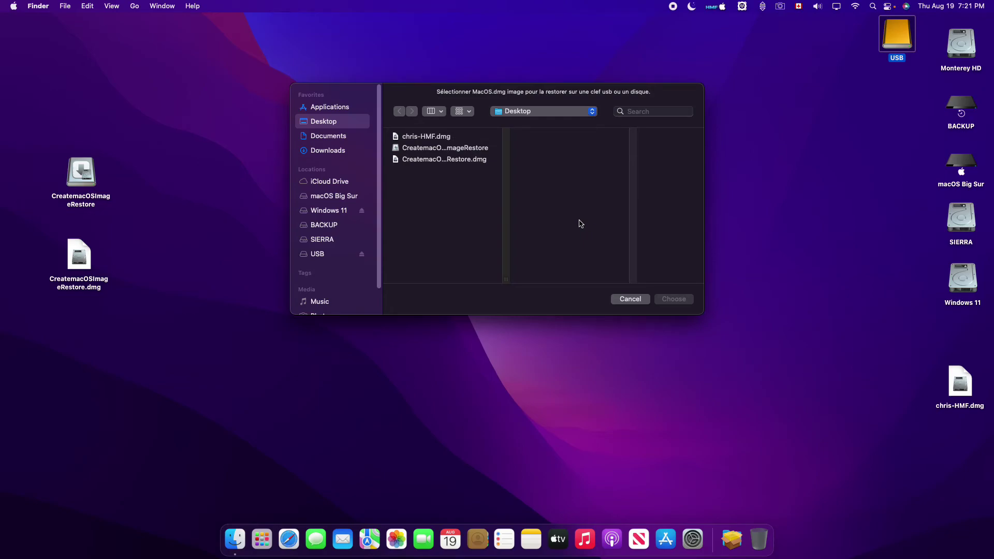
click(443, 138)
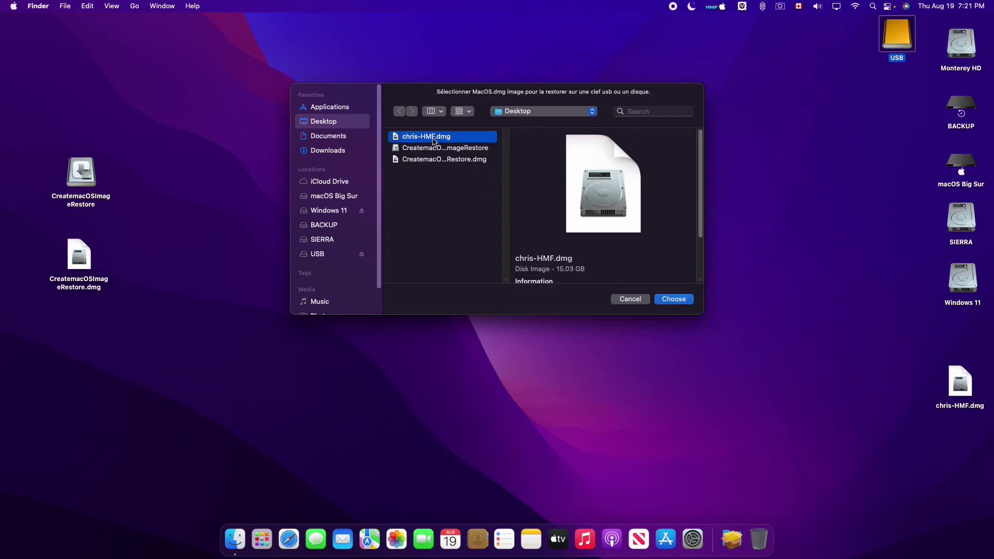
click(674, 300)
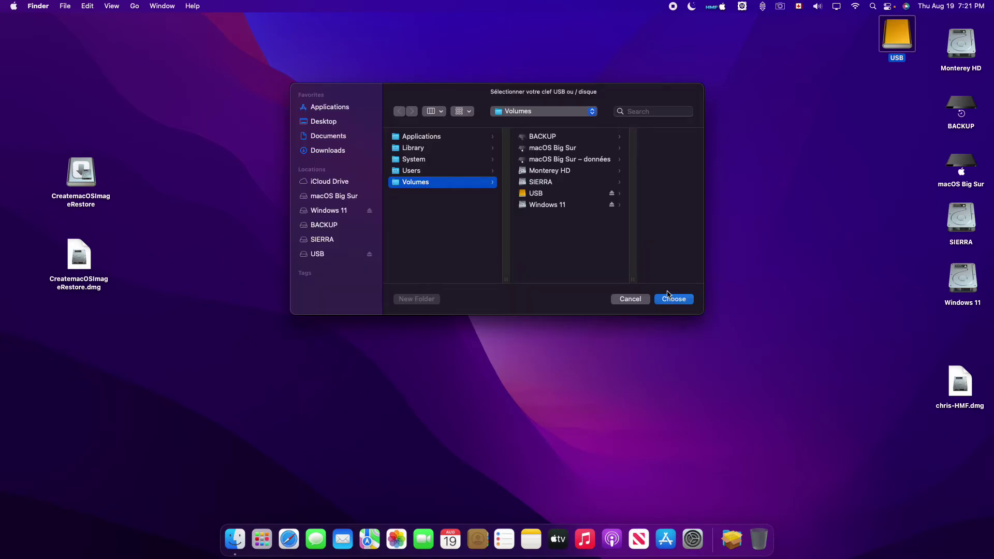
Step: Choose the USB volume as the restore destination and review the source and destination details in the confirmation message
click(536, 194)
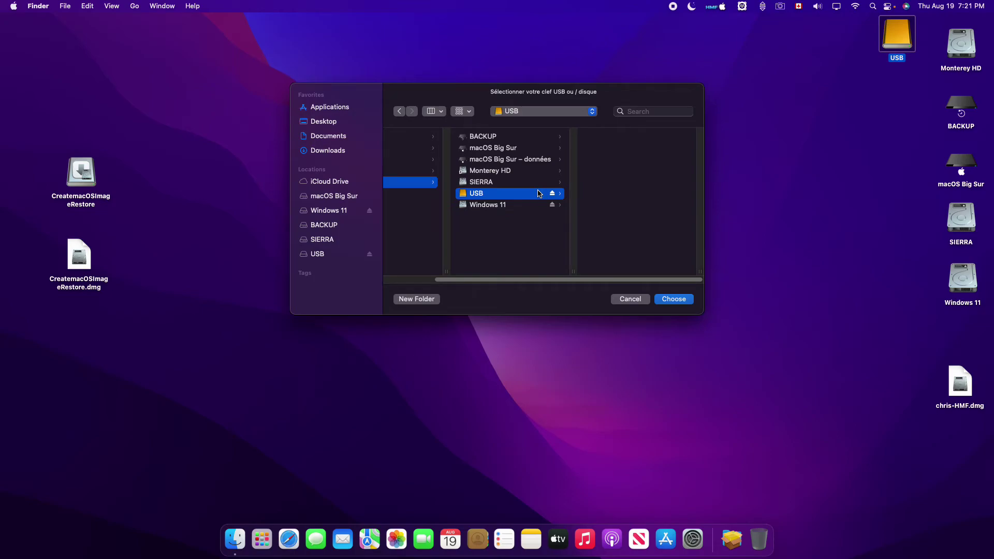
click(673, 300)
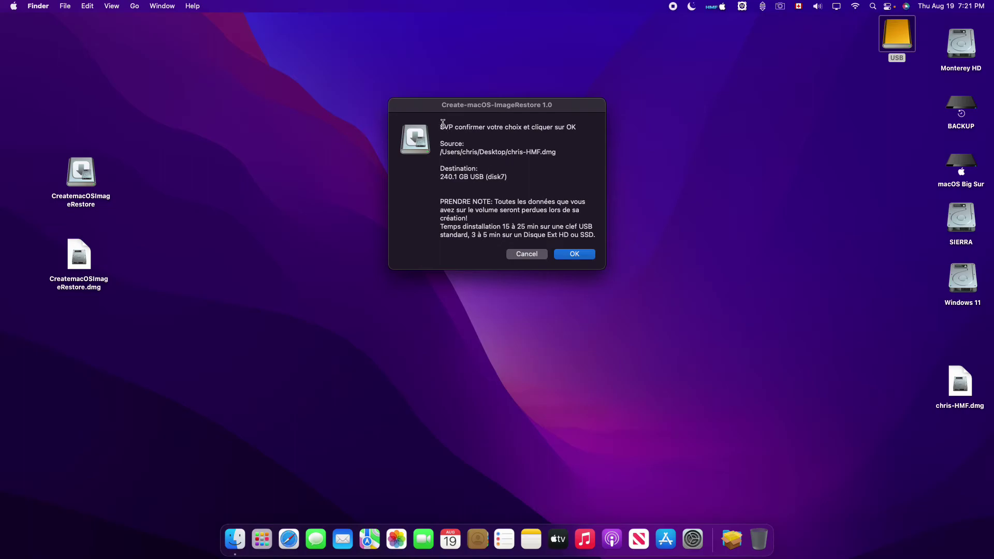
drag(440, 124, 580, 229)
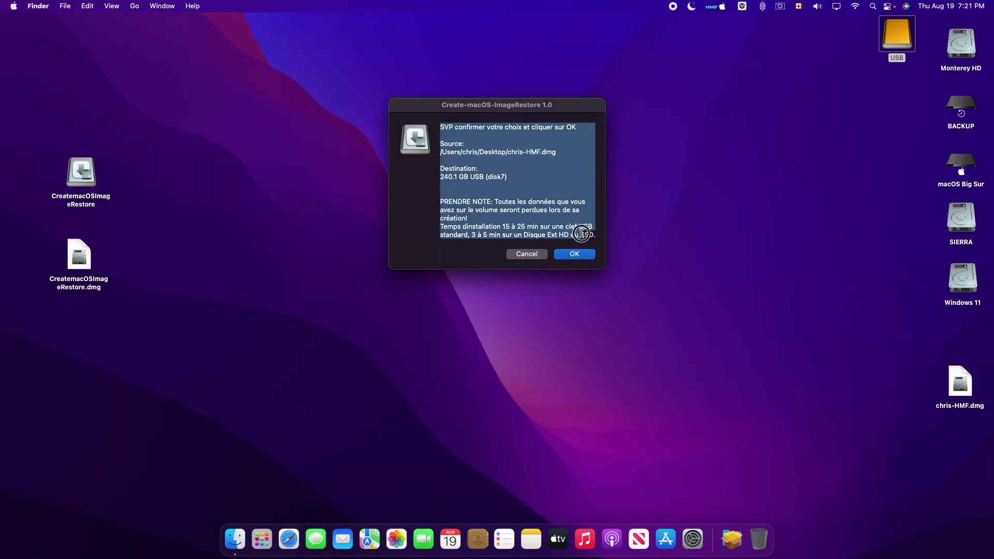
Step: Confirm restoring chris-HMF.dmg to the USB disk, authorize it with the account password and close the finished restore message
click(568, 226)
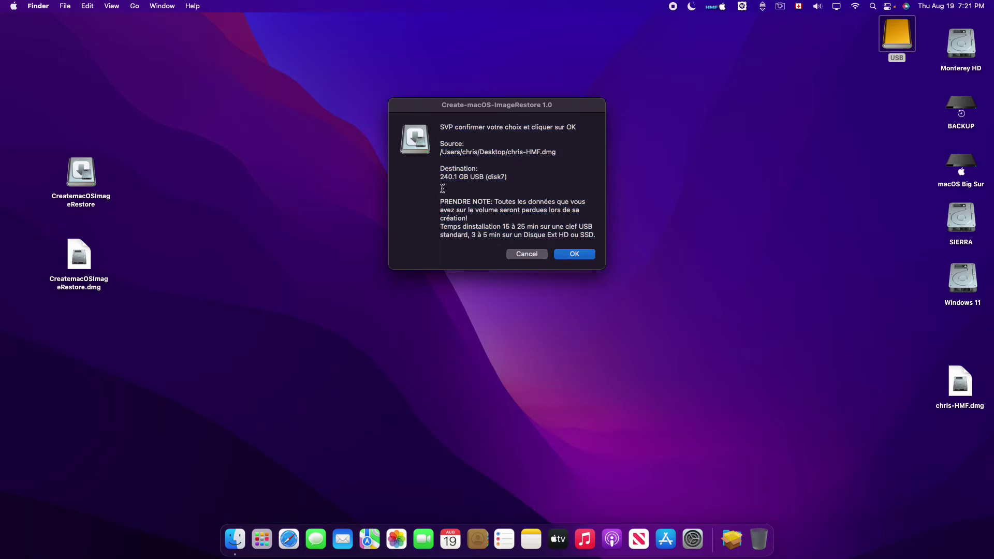
click(577, 256)
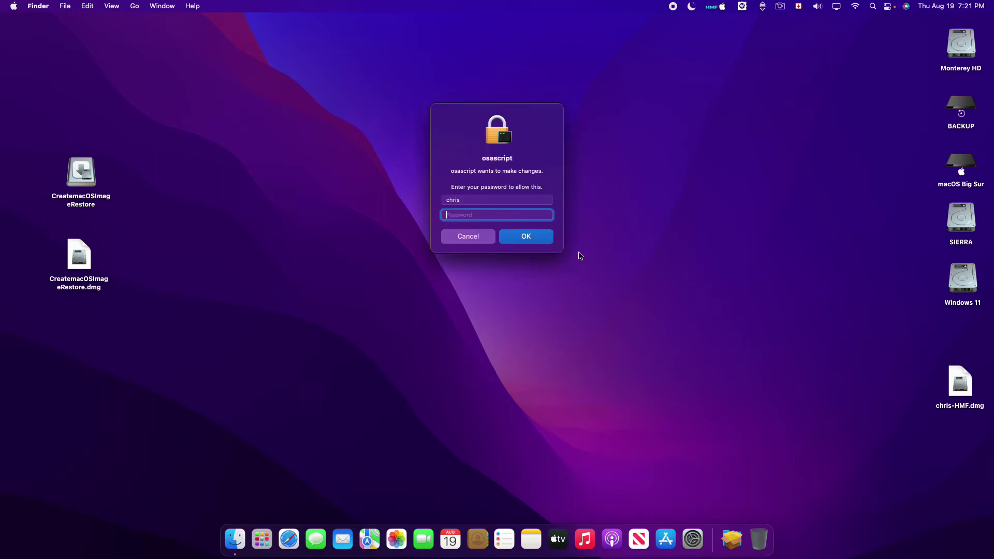
text(•••••••)
key(Return)
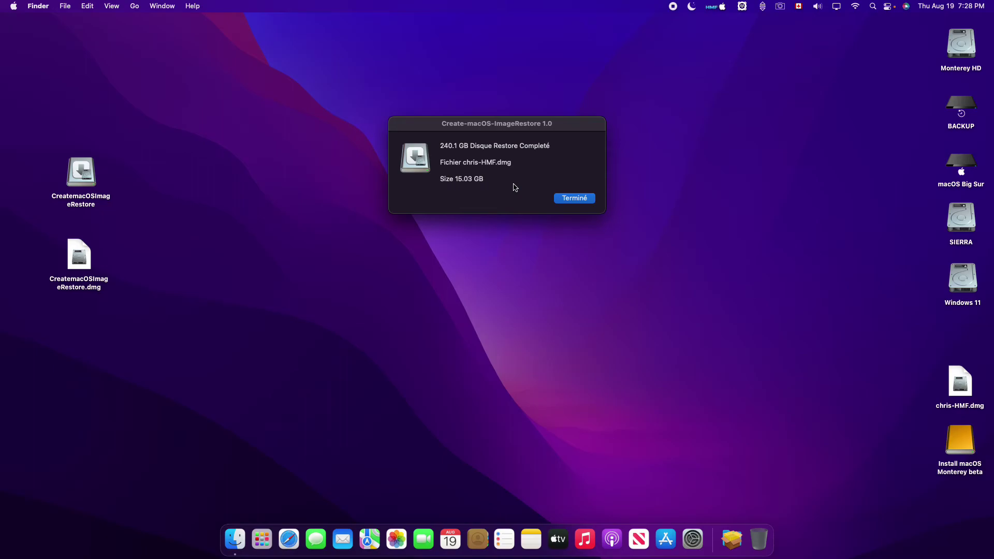
key(Return)
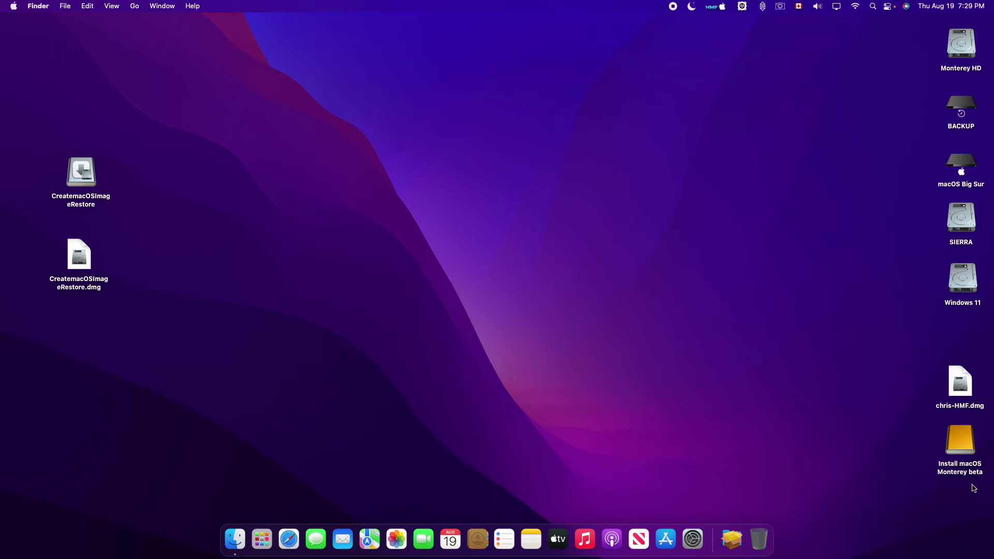
Step: Check the contents of the restored Install macOS Monterey beta volume, close its window and open Drop EFI
double_click(968, 448)
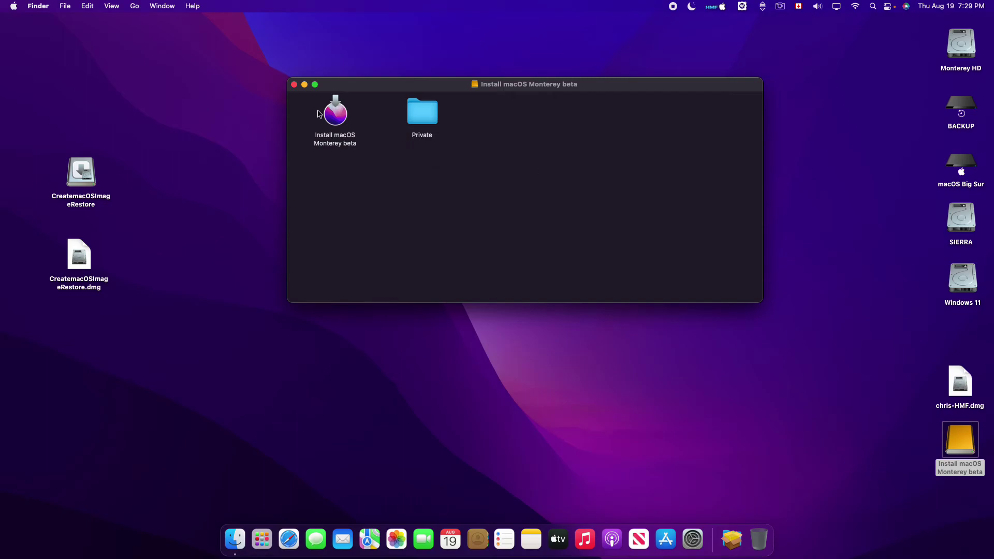
click(294, 84)
click(737, 160)
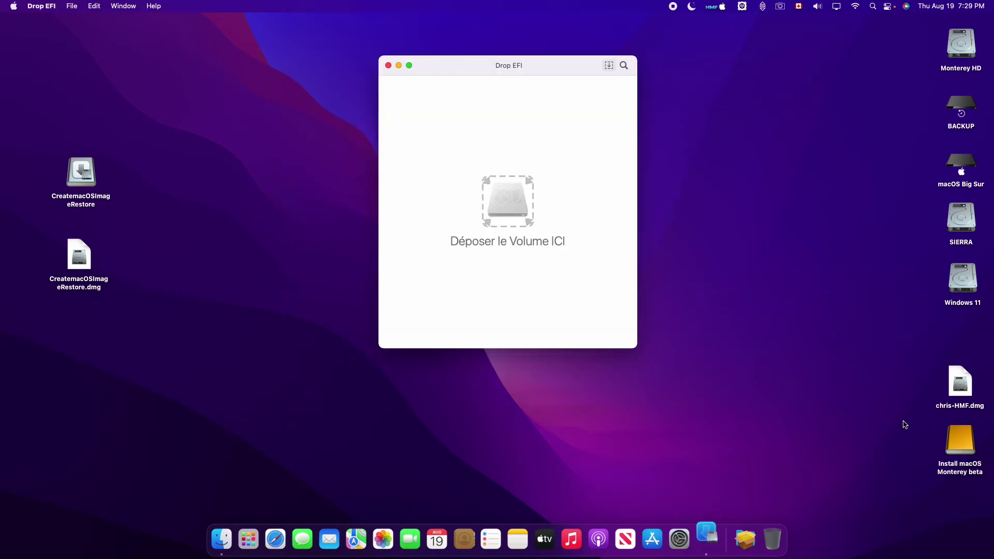
Step: Mount chris-HMF.dmg from the desktop and eject its Install macOS Monterey beta volume
click(955, 432)
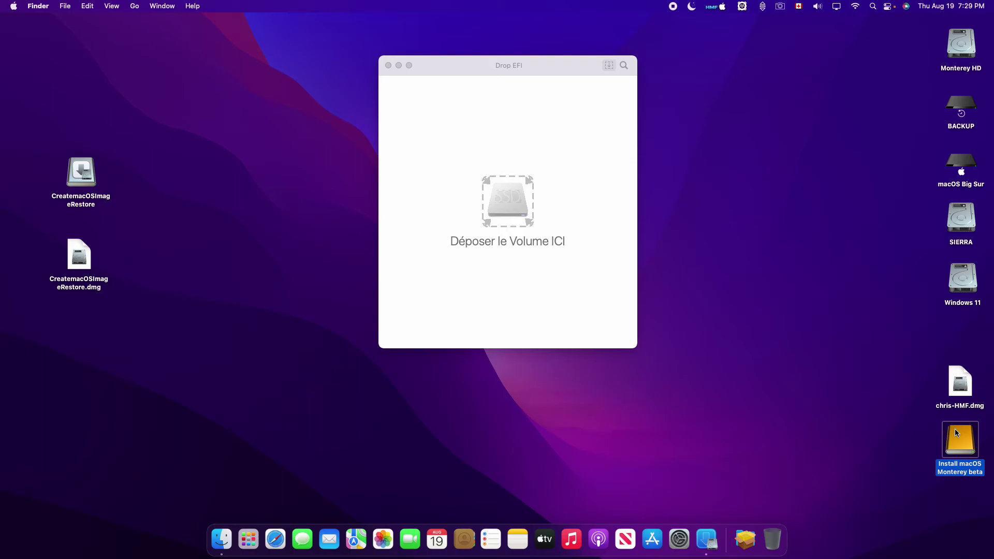
click(961, 389)
double_click(961, 390)
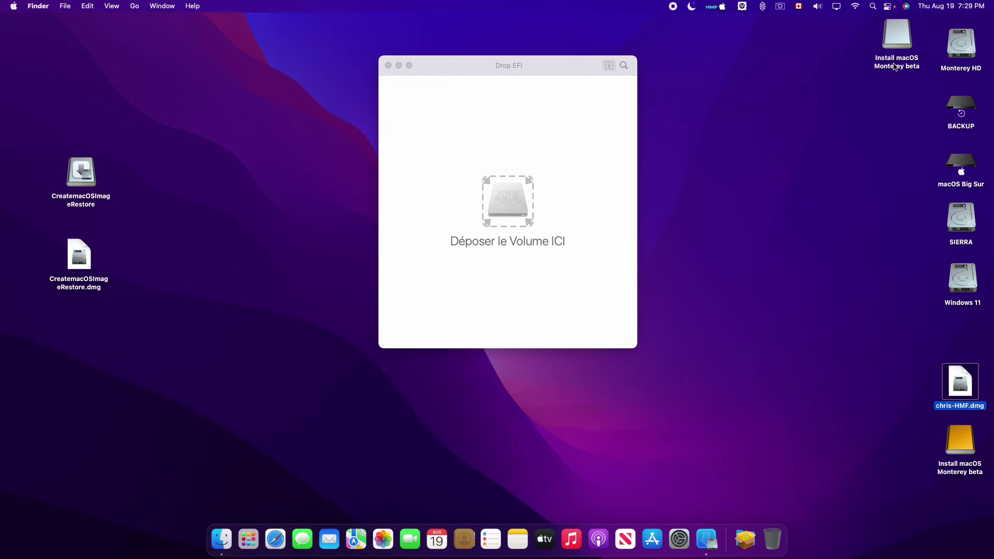
right_click(894, 66)
click(807, 65)
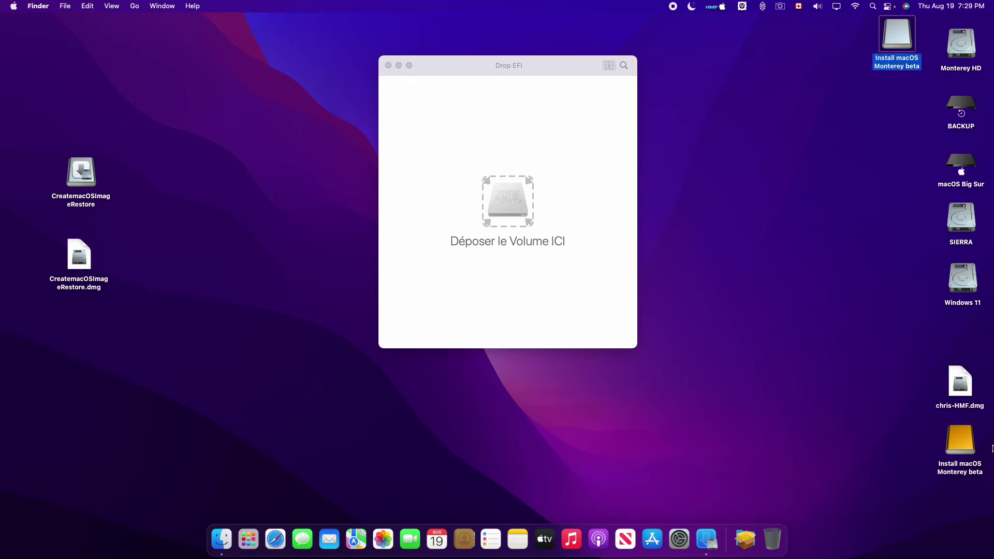
Step: Mount the EFI partition of the USB Install macOS Monterey beta volume with Drop EFI, authorizing with the account password
drag(959, 440, 511, 186)
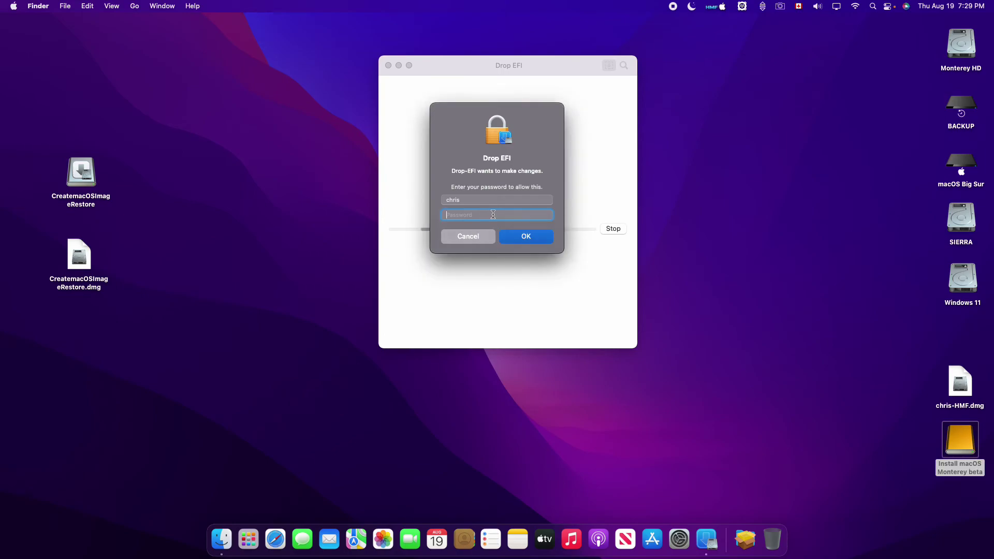
text(•••••••)
key(Return)
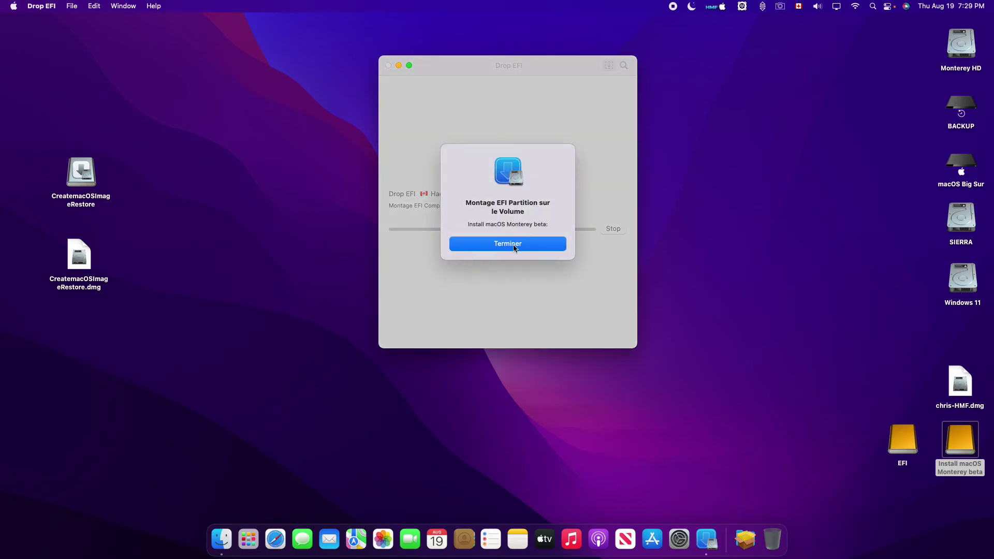
click(512, 245)
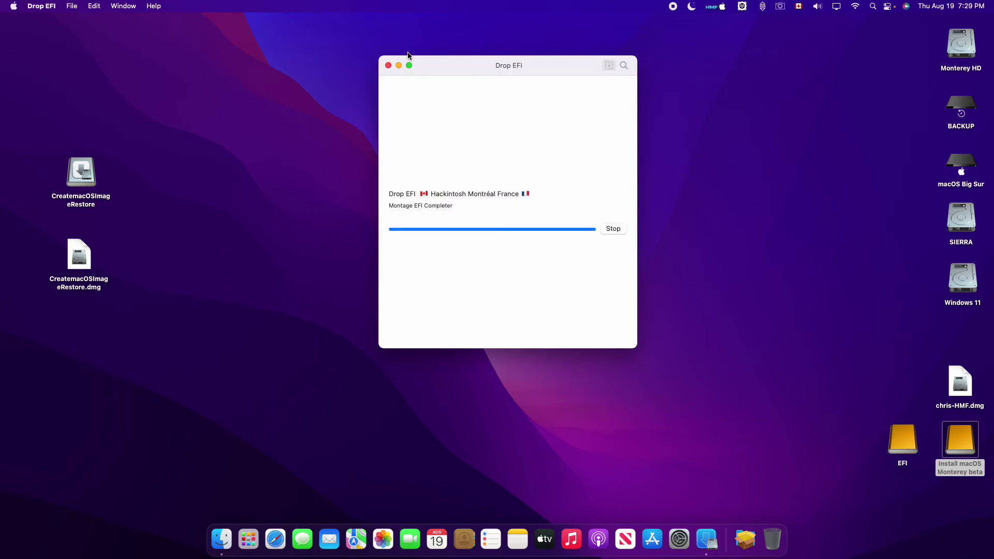
Step: Inspect the OC folder inside EFI on the mounted EFI partition, and close the Finder and Drop EFI windows
click(899, 439)
double_click(896, 433)
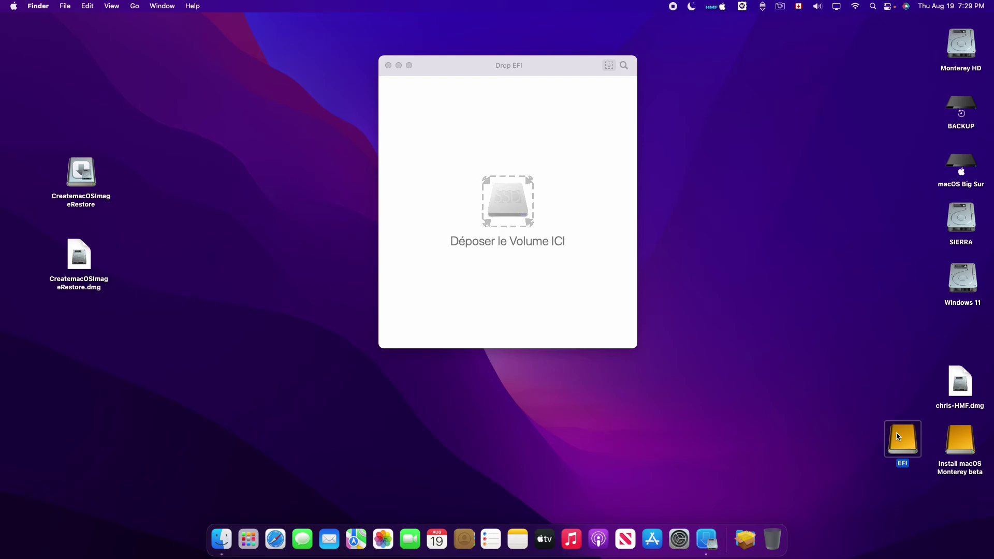
double_click(385, 135)
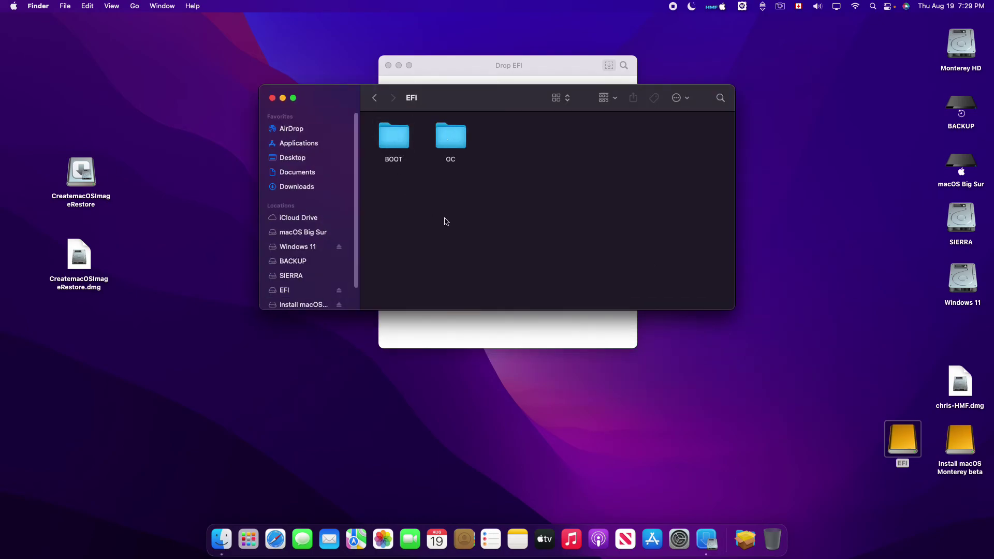
click(451, 140)
double_click(452, 141)
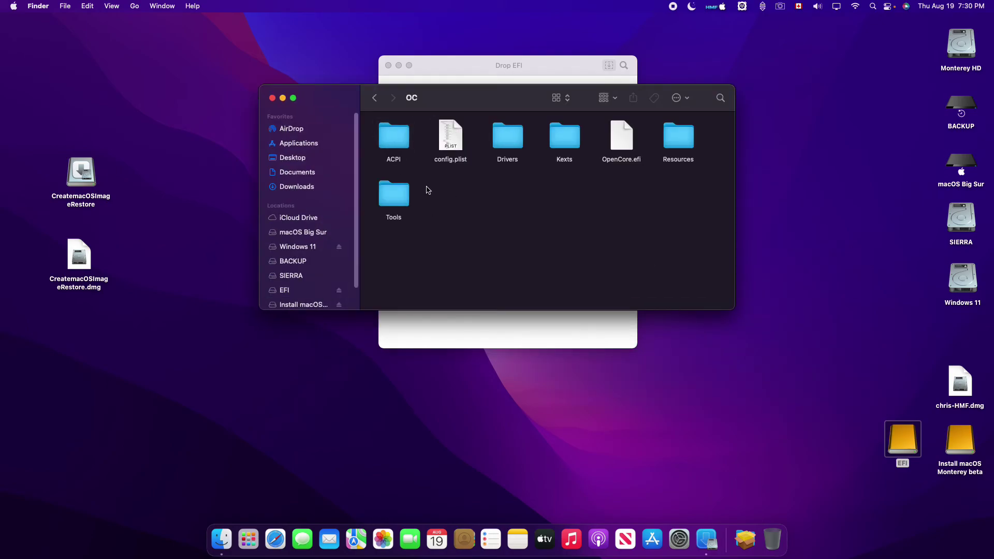
click(272, 97)
click(389, 66)
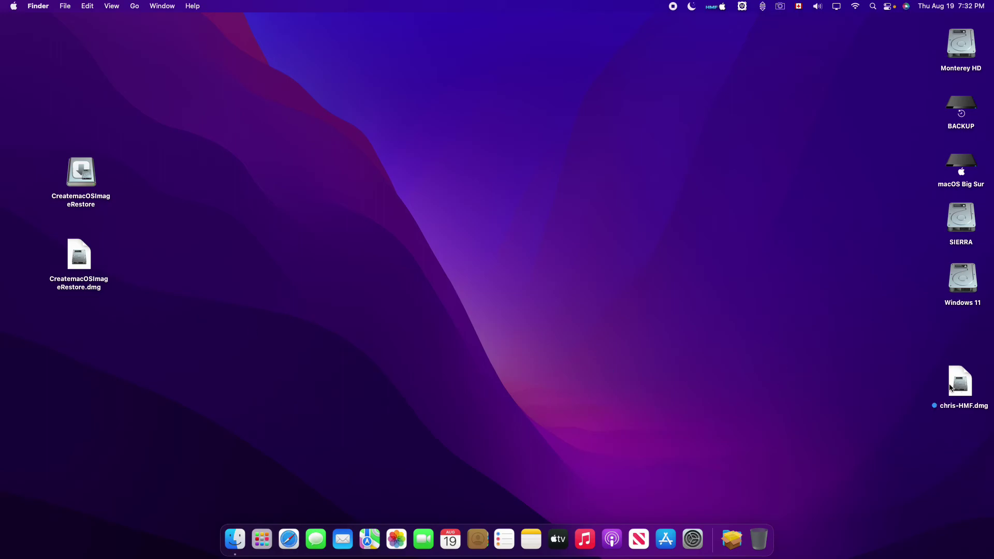
Step: Start a new macOS image creation in CreatemacOSImageRestore with a disk image size of 14g
double_click(86, 175)
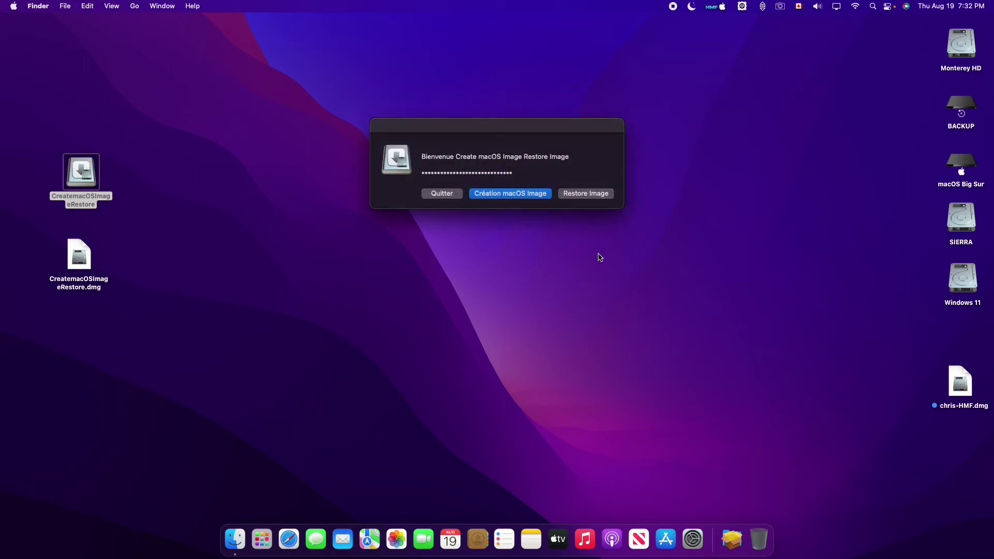
click(515, 194)
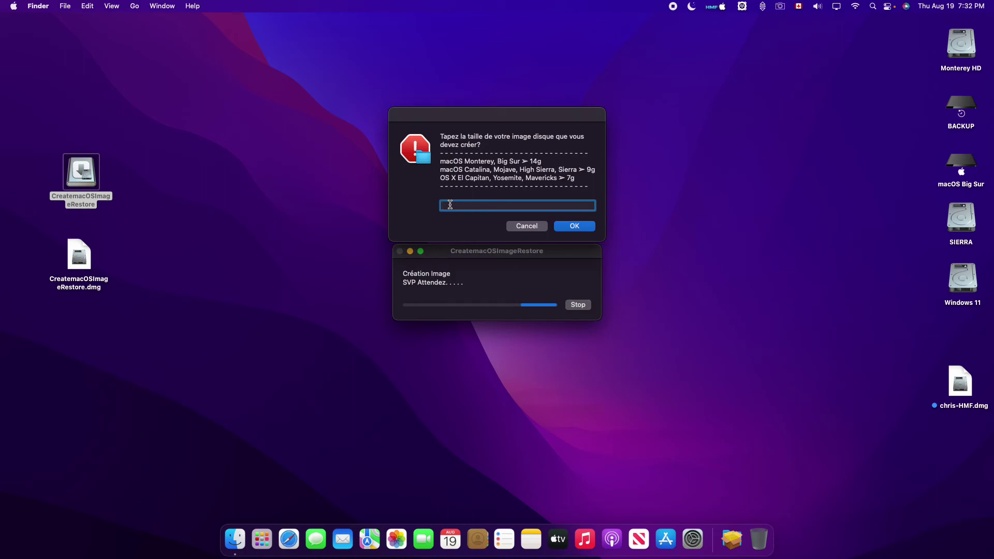
text(14)
text(G)
text(g)
click(576, 227)
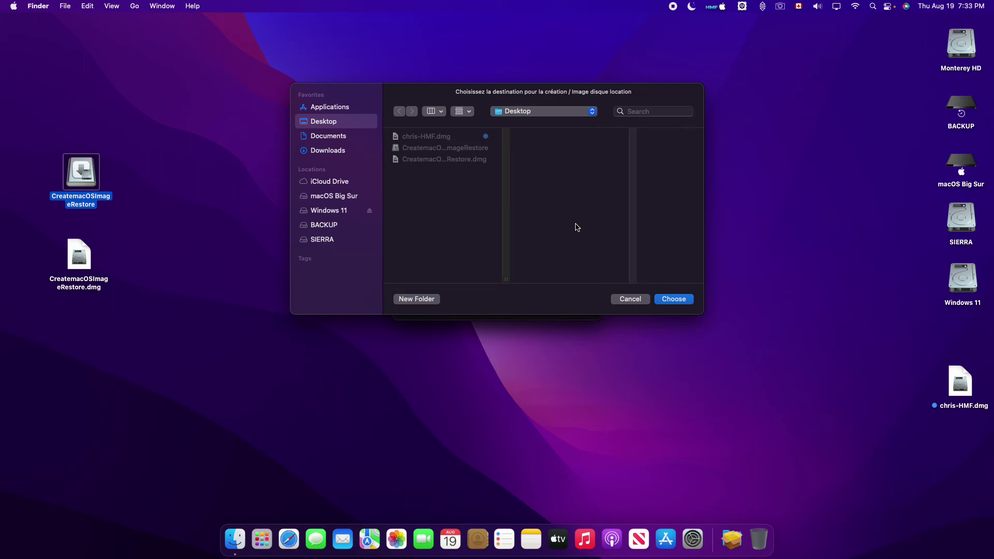
Step: Create the disk image on the Desktop as chris-HMF, cancel the volume selection and exit the installer
click(671, 300)
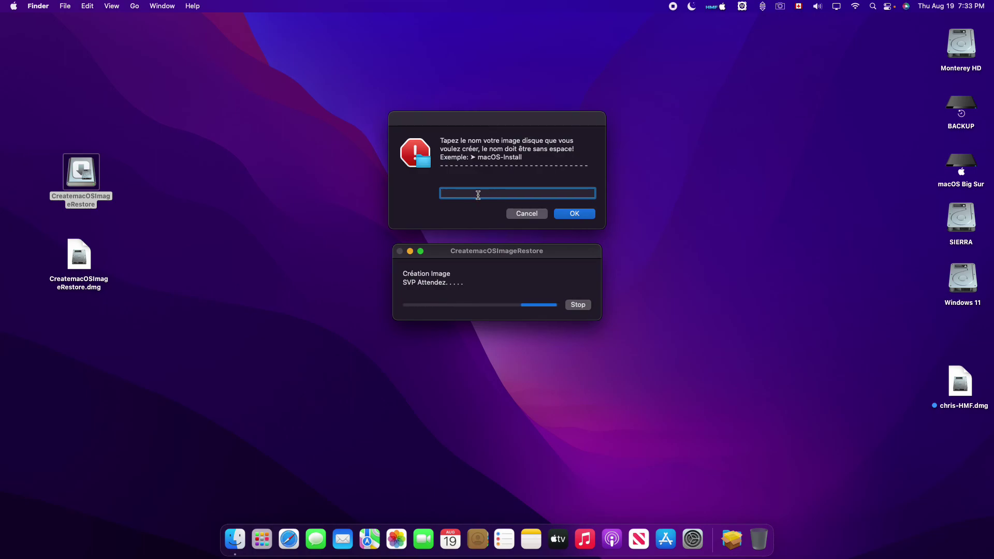
text(chris-HMF)
click(576, 214)
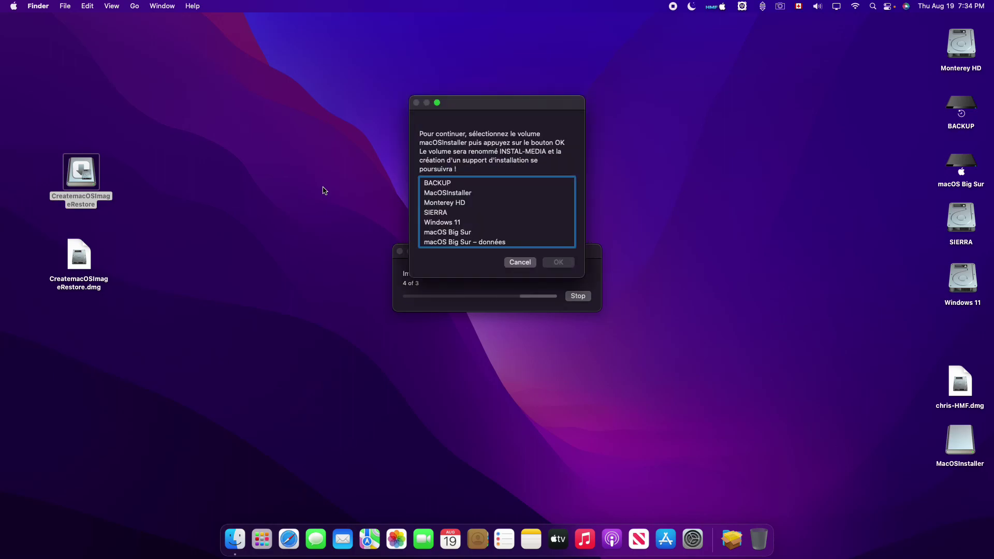
click(518, 264)
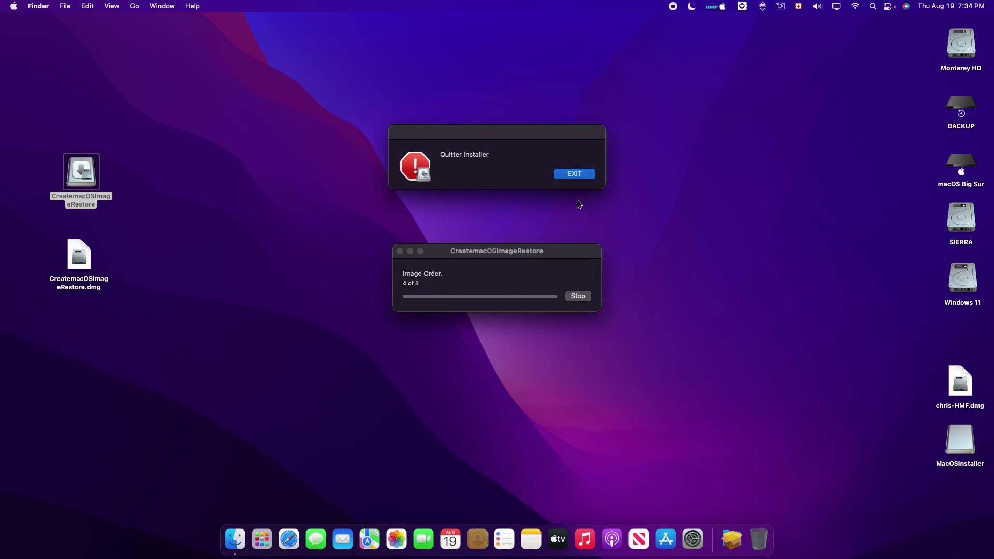
click(580, 177)
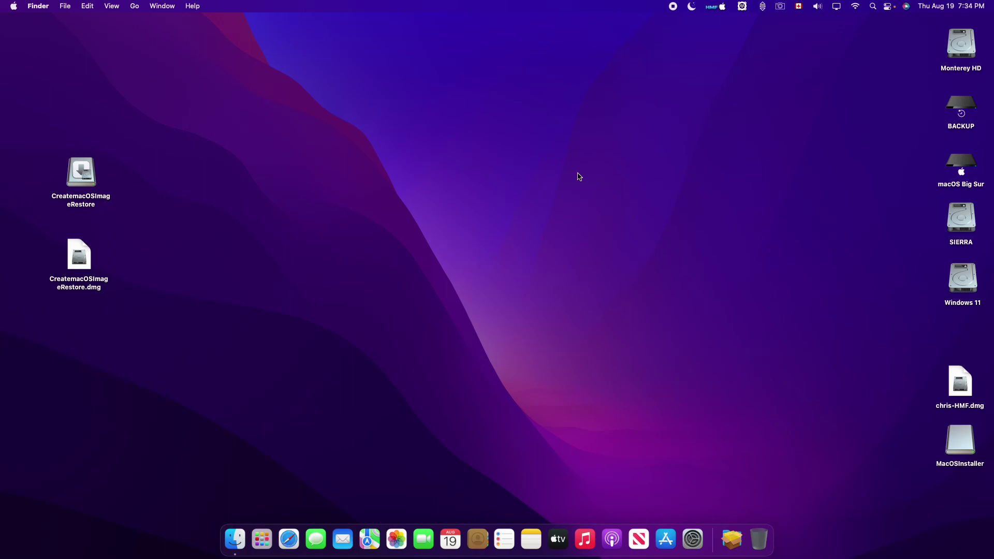
Step: Check the contents of the MacOSInstaller volume in Finder and eject the volume
double_click(962, 451)
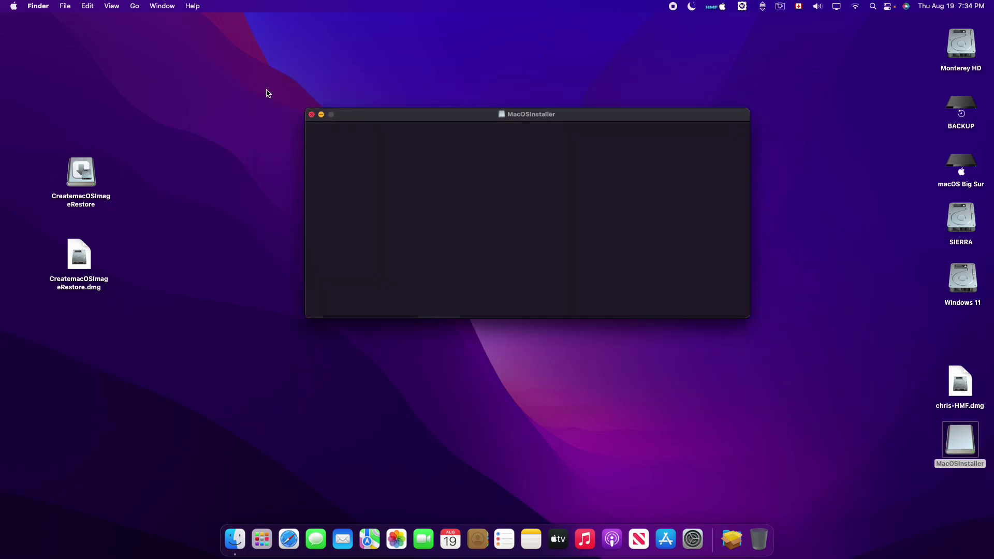
click(265, 92)
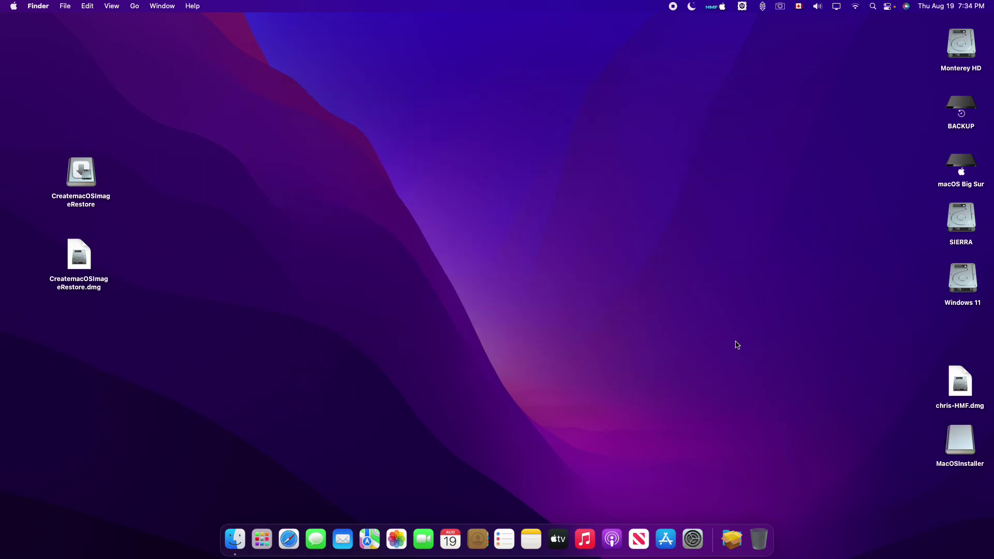
right_click(966, 450)
click(890, 360)
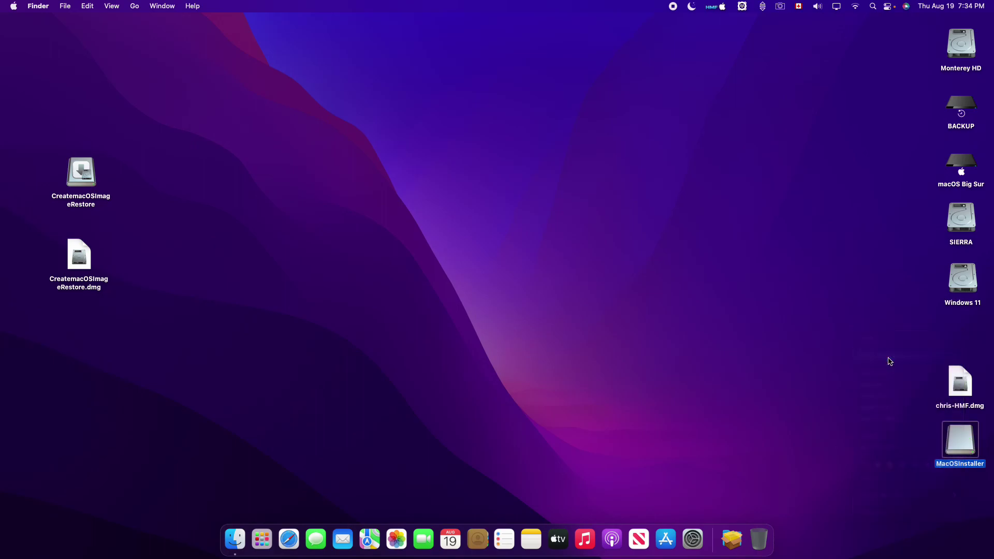
Step: Move chris-HMF.dmg to the Trash and empty the Trash
right_click(961, 388)
click(859, 309)
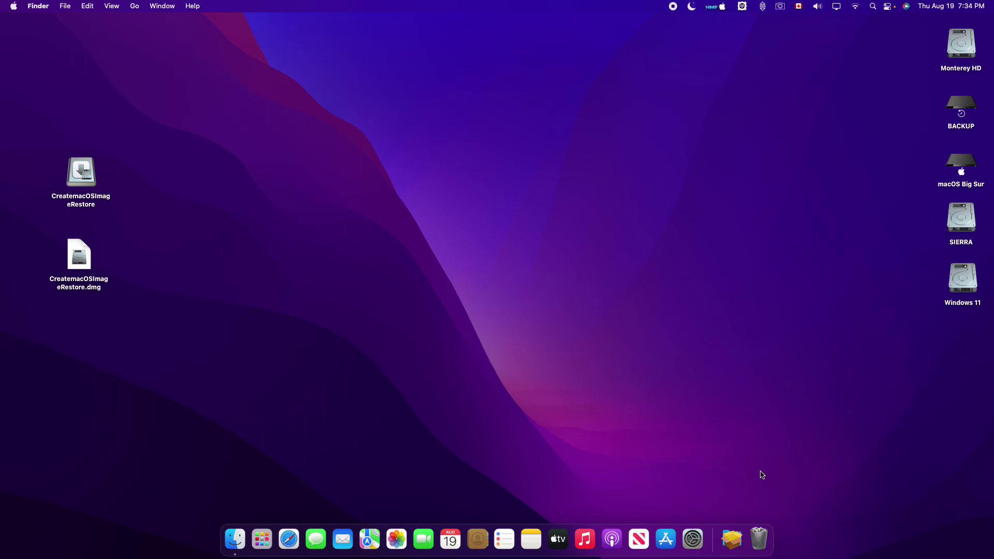
right_click(761, 526)
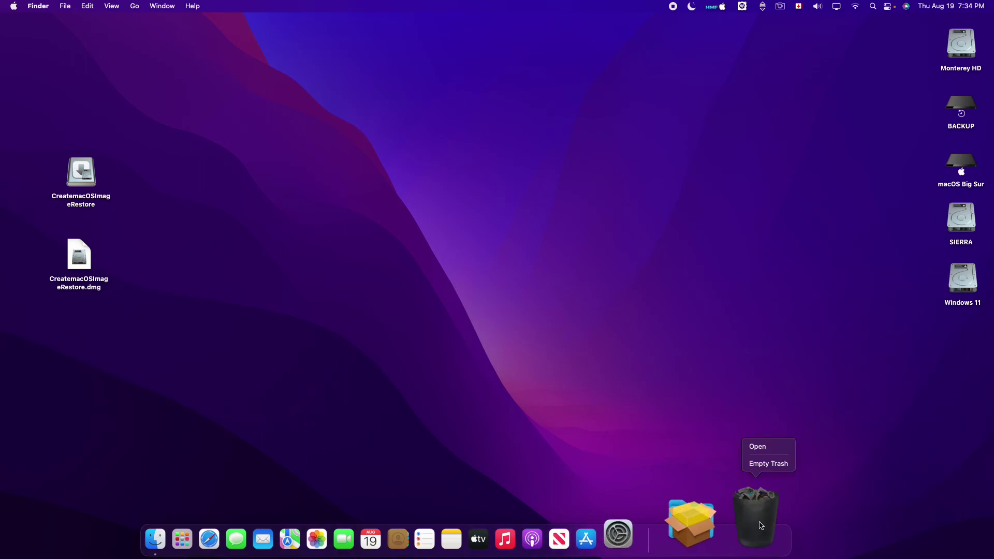
click(770, 464)
click(536, 215)
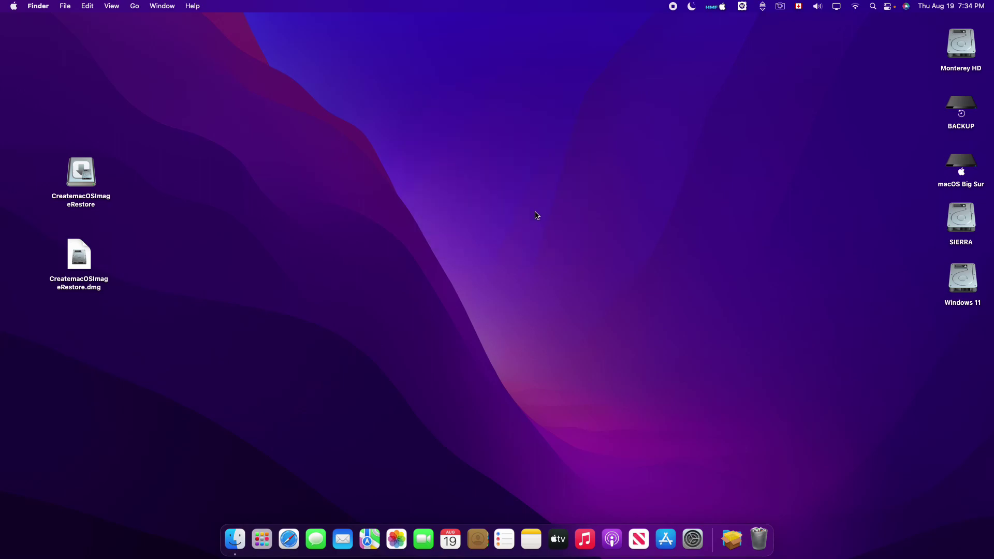